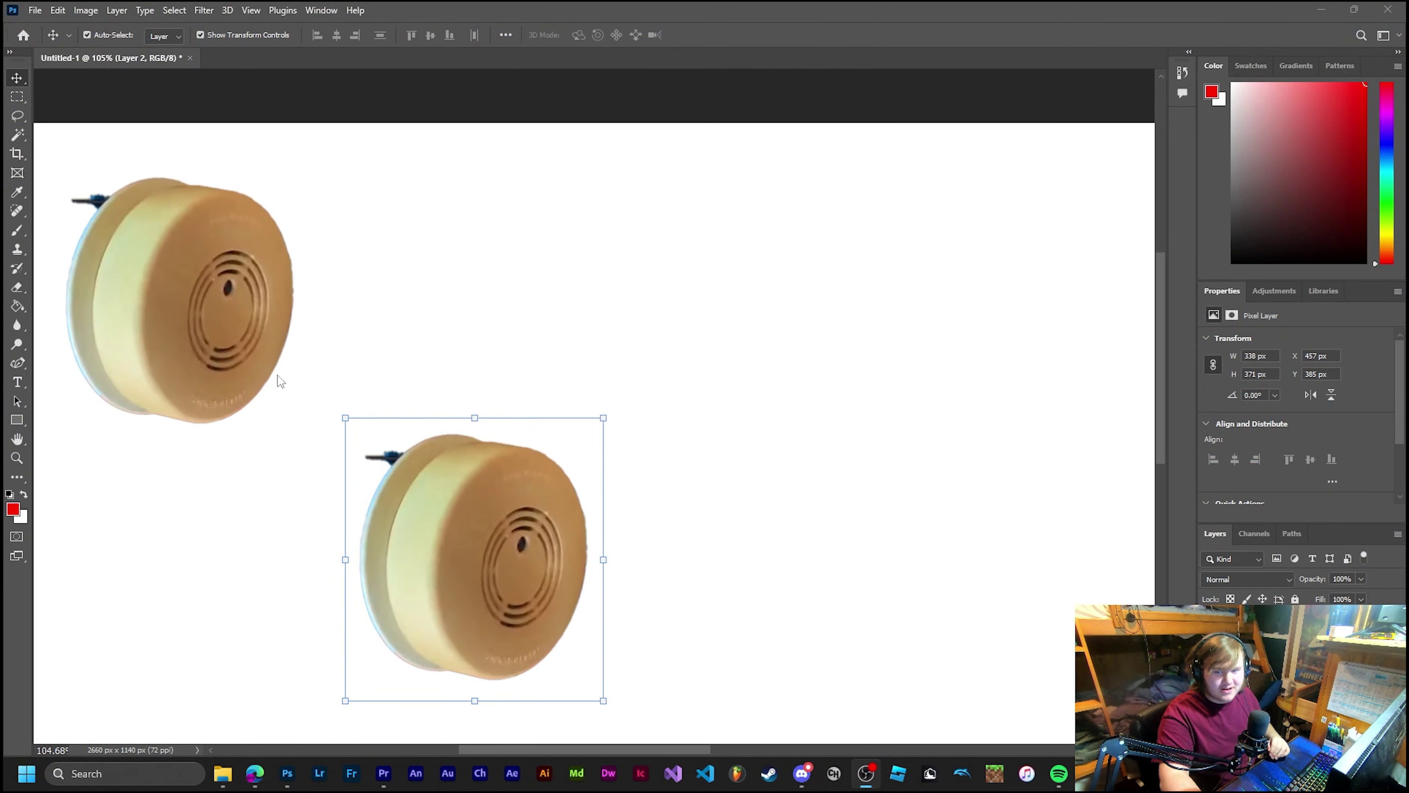
Move the first smoke detector image so it sits directly above the second detector
left_click(378, 305)
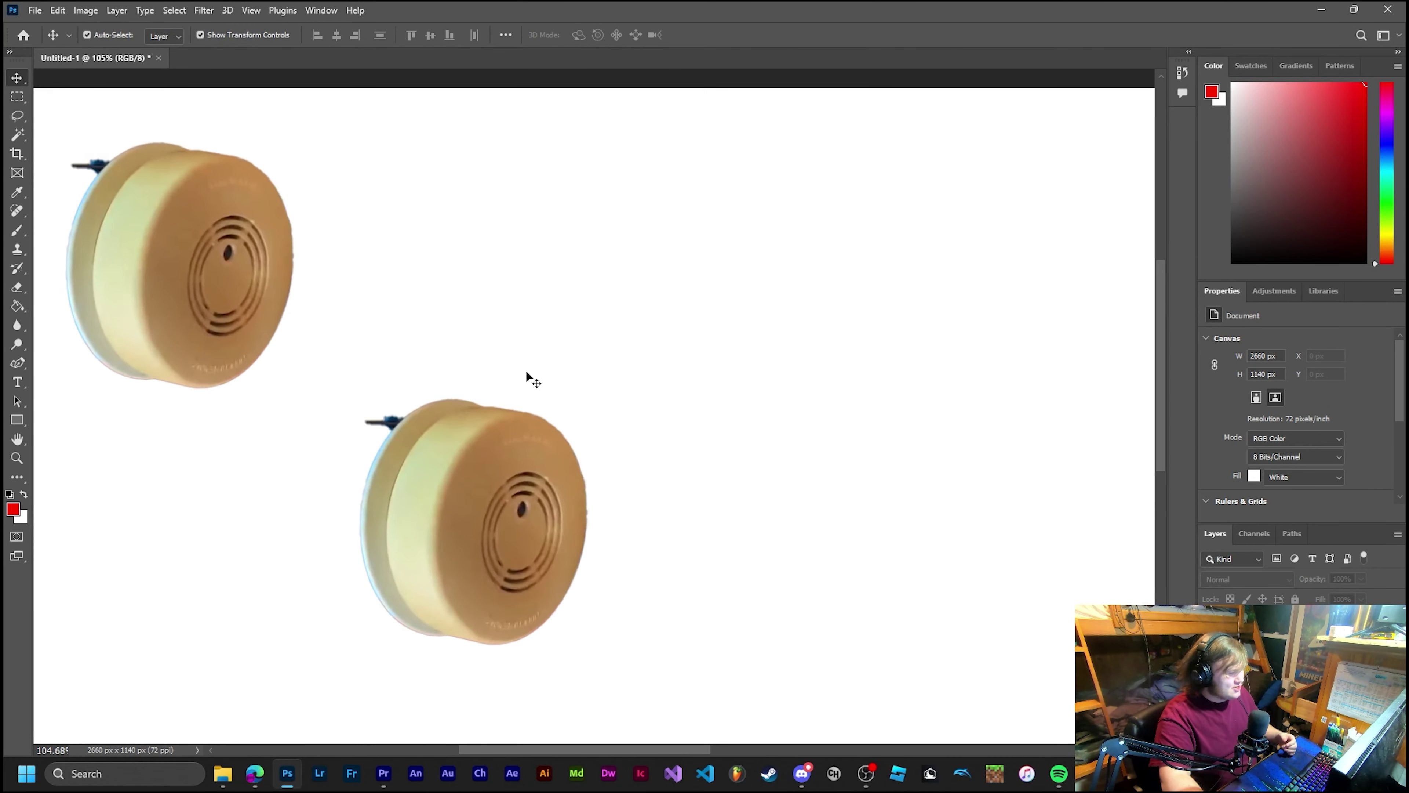
scroll(514, 408, "down", 2)
scroll(525, 409, "up", 2)
scroll(477, 409, "down", 2)
left_click(17, 229)
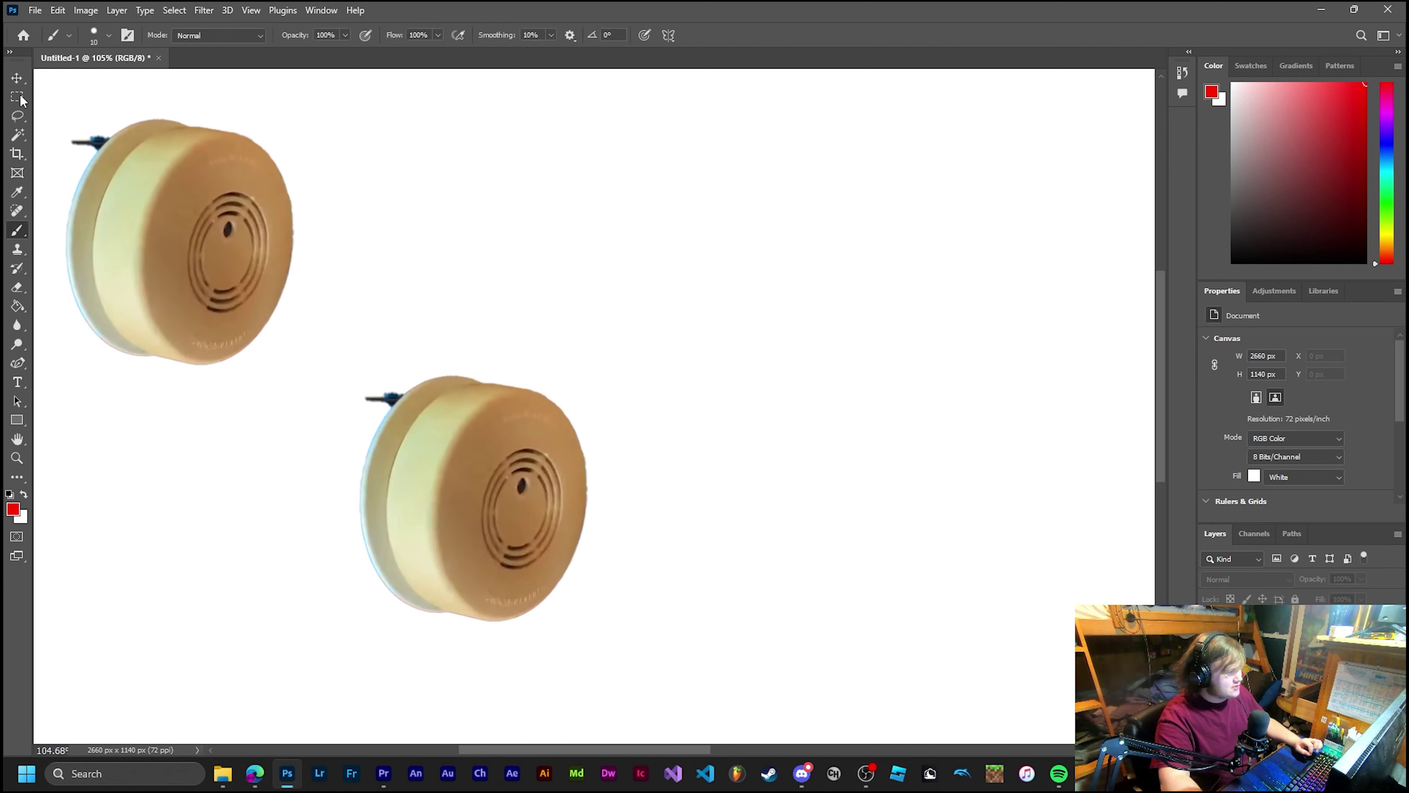
key("v")
mouse_move(241, 232)
left_mouse_down()
mouse_move(426, 241)
mouse_move(519, 204)
left_mouse_up()
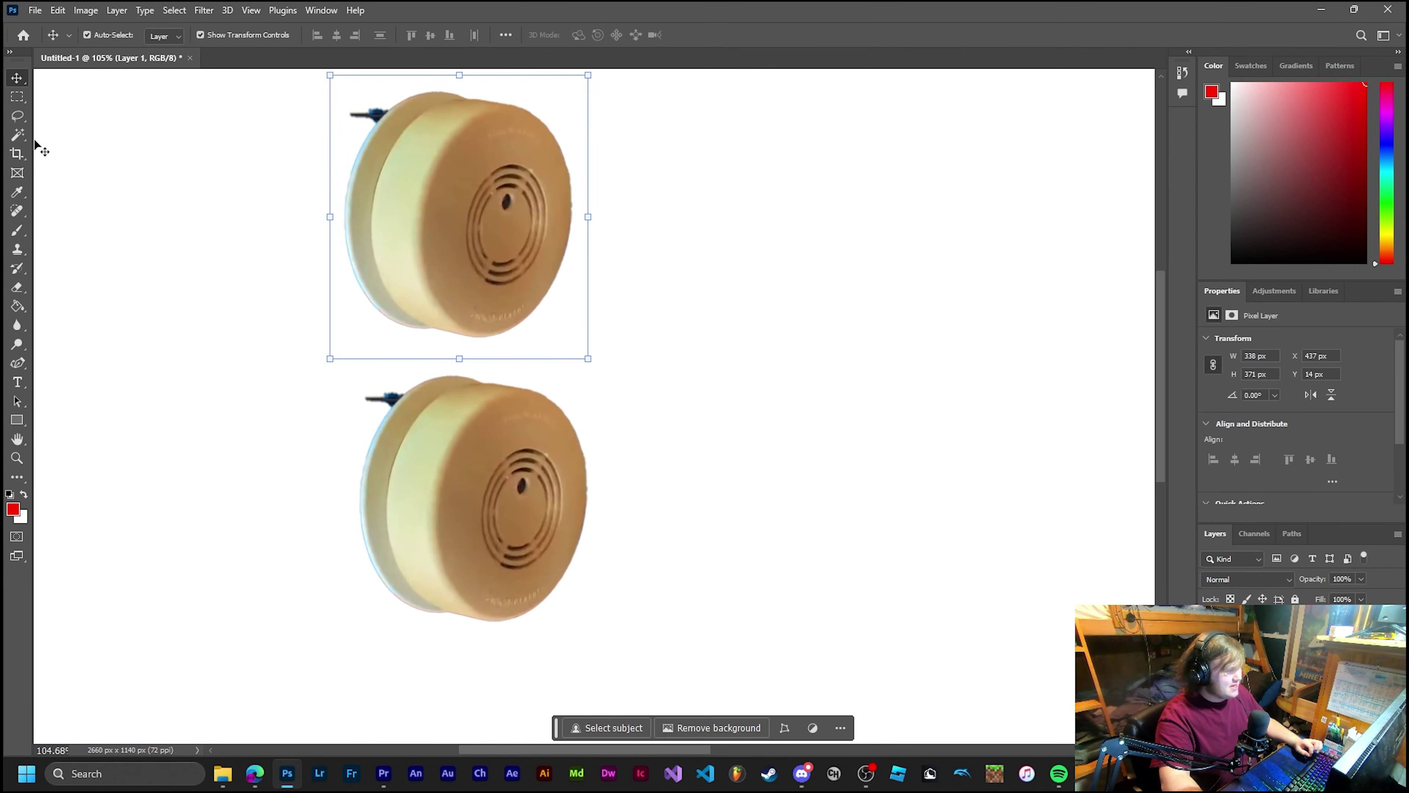
On a new layer, paint a black wire from the upper detector to the lower one and onward to the canvas's lower-left area
left_click(18, 229)
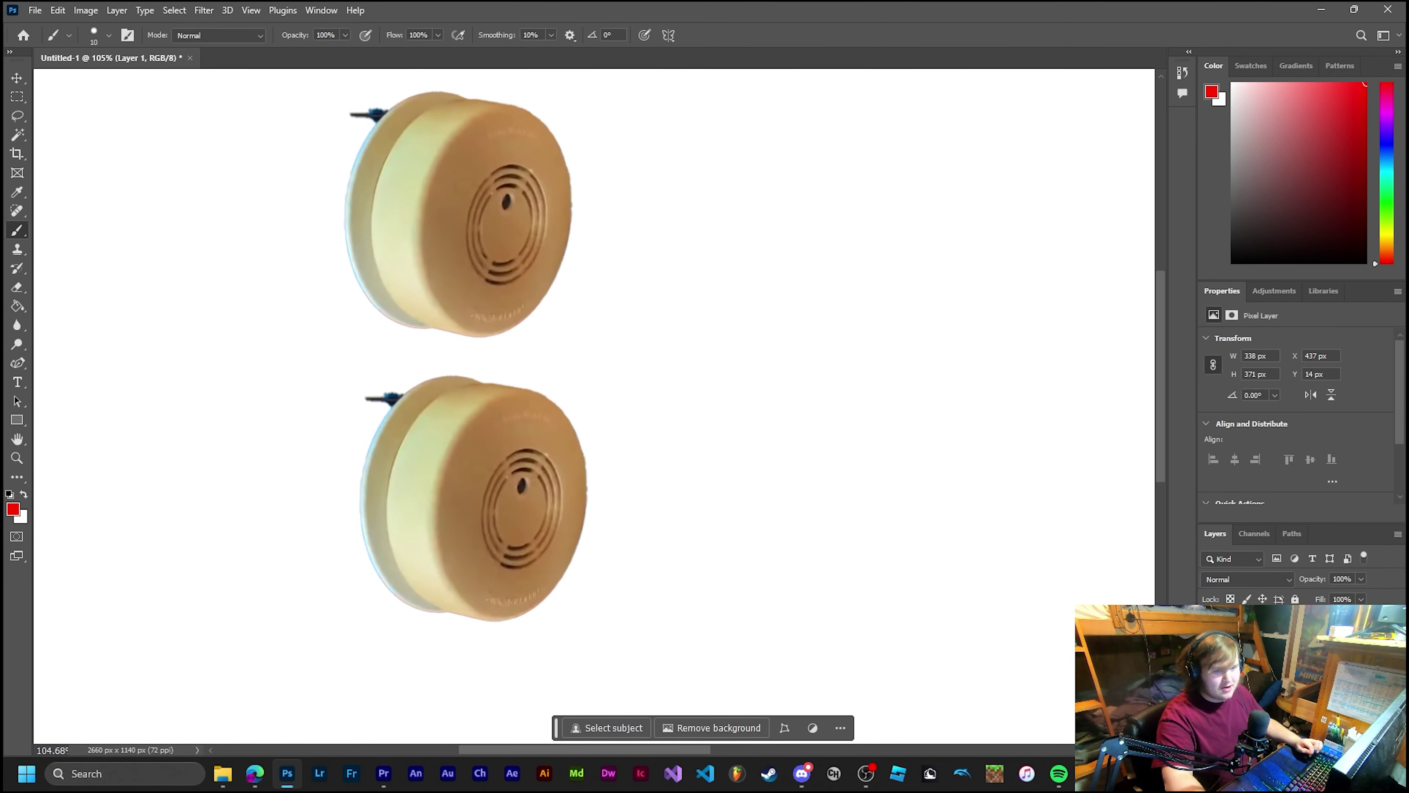
key("d")
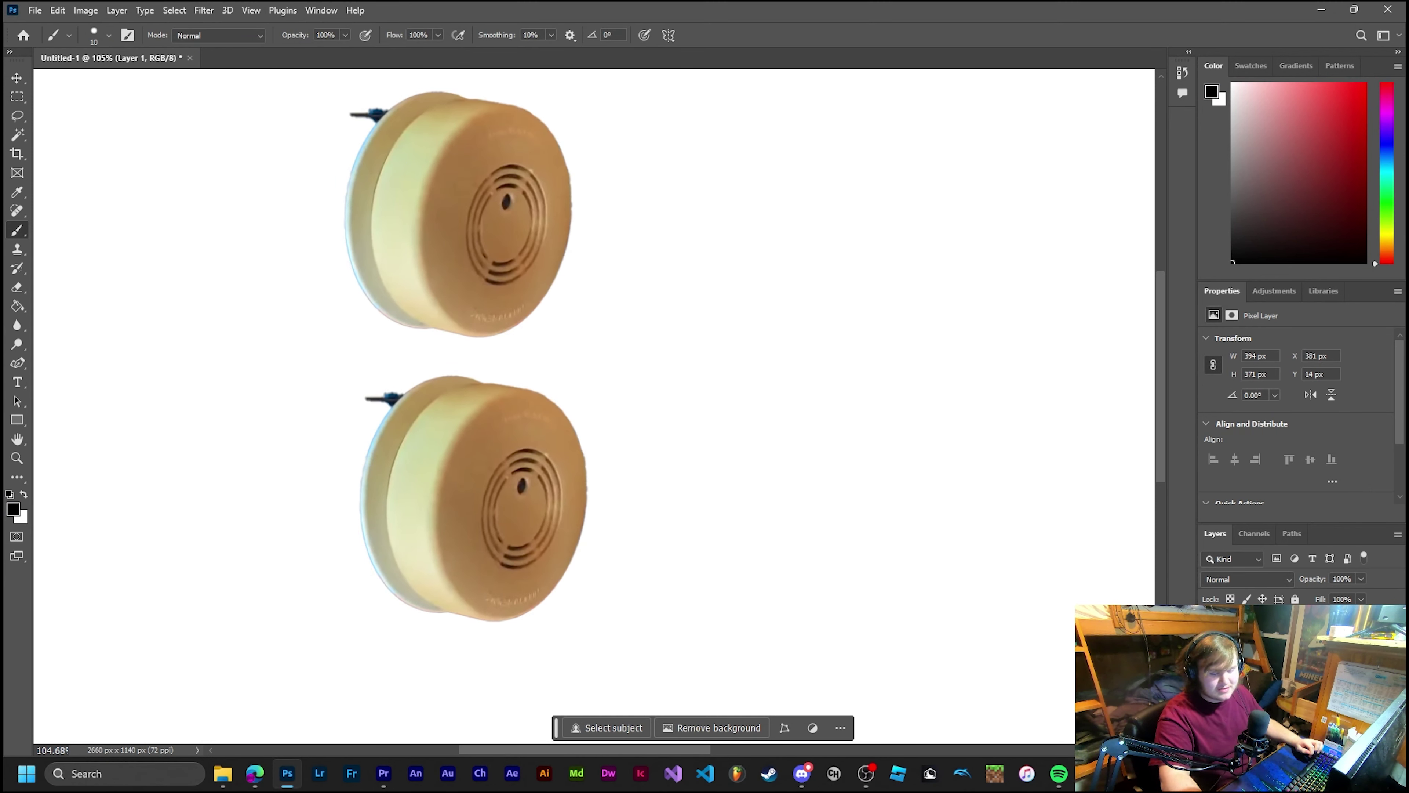
key("ctrl+shift+alt+n")
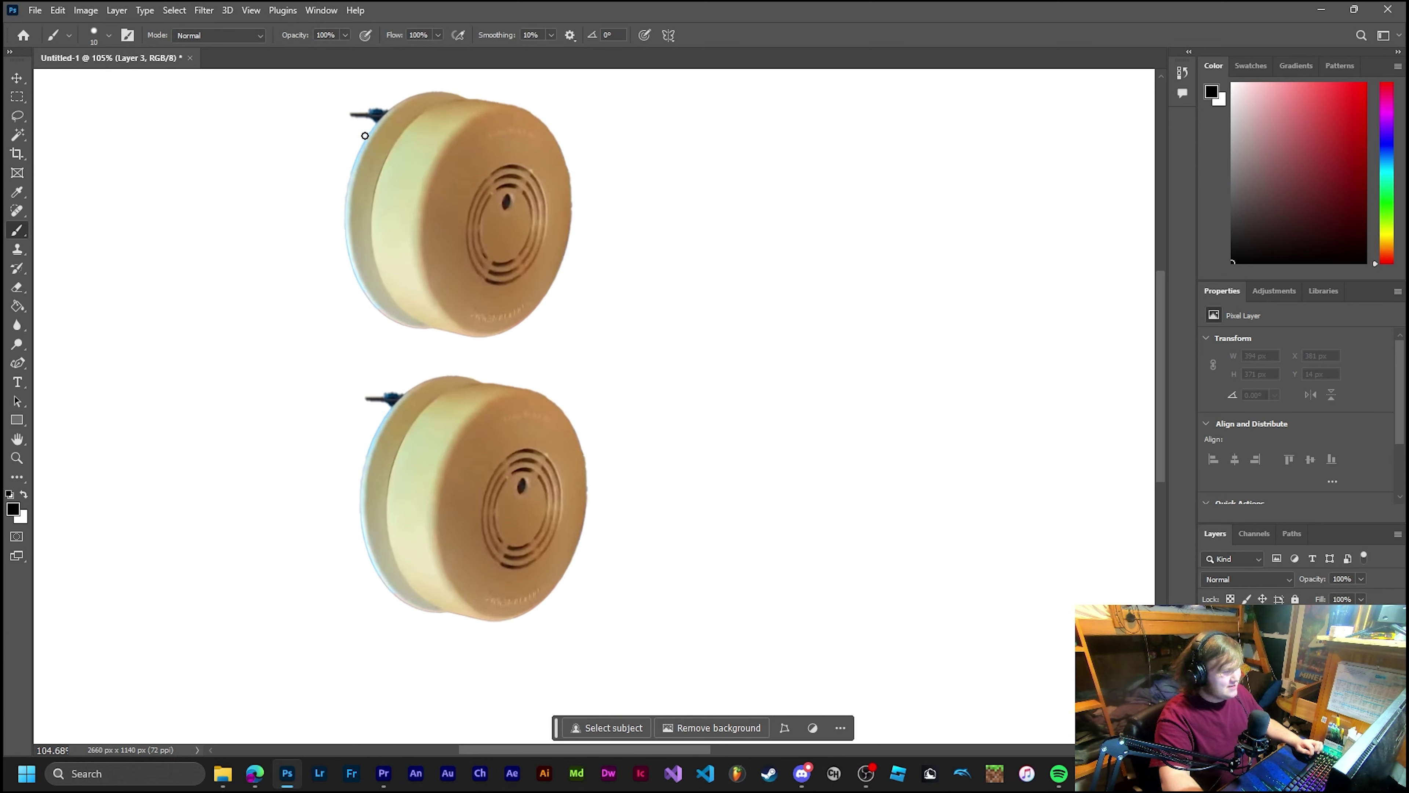
mouse_move(352, 130)
left_mouse_down()
mouse_move(250, 193)
mouse_move(241, 376)
mouse_move(371, 457)
mouse_move(163, 582)
mouse_move(73, 741)
left_mouse_up()
Paint a red wire between the two detectors and a gray wire linking both and running alongside the outgoing black wire
left_click(1338, 110)
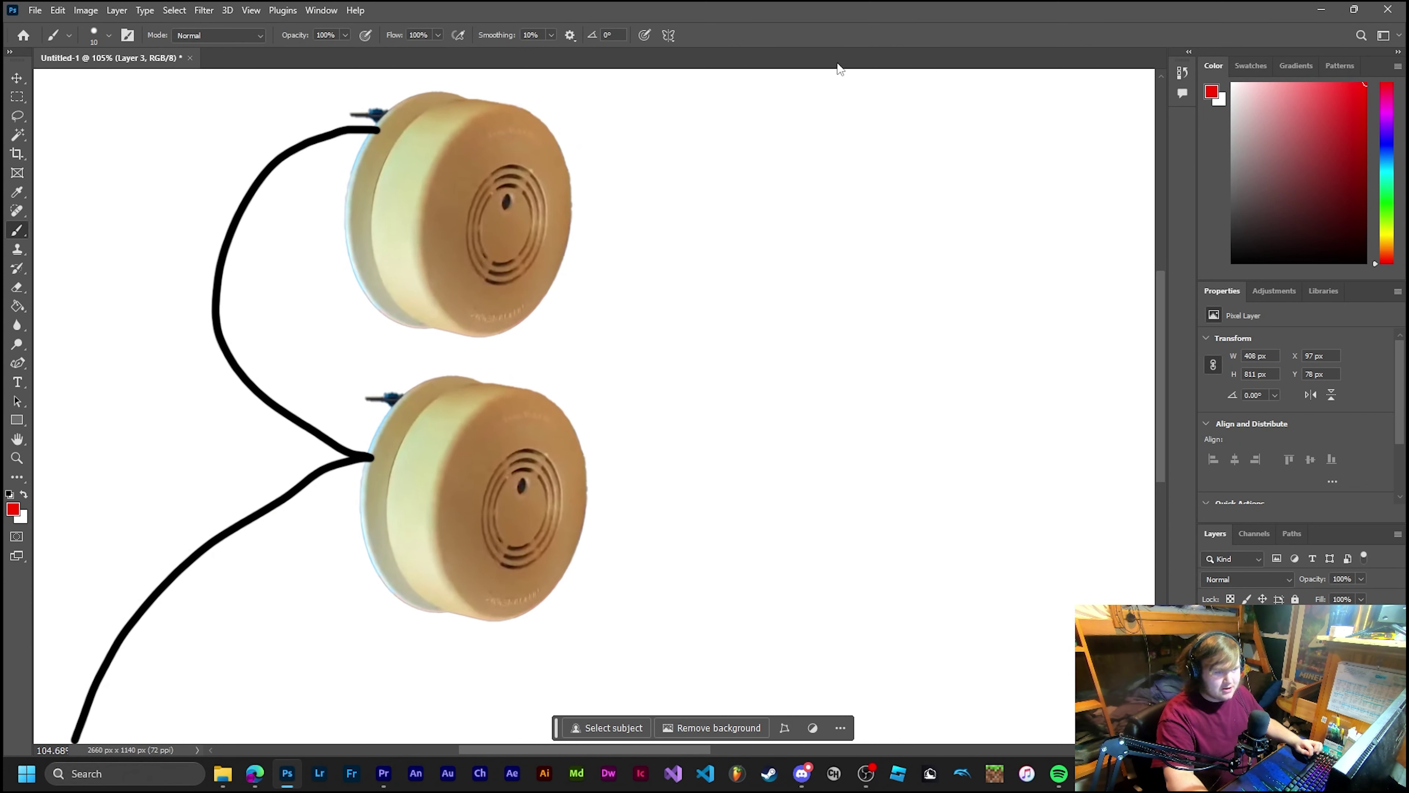
mouse_move(362, 147)
left_mouse_down()
mouse_move(297, 173)
mouse_move(249, 300)
mouse_move(306, 400)
mouse_move(368, 436)
mouse_move(291, 508)
mouse_move(275, 545)
left_mouse_up()
key("ctrl+z")
key("ctrl+z")
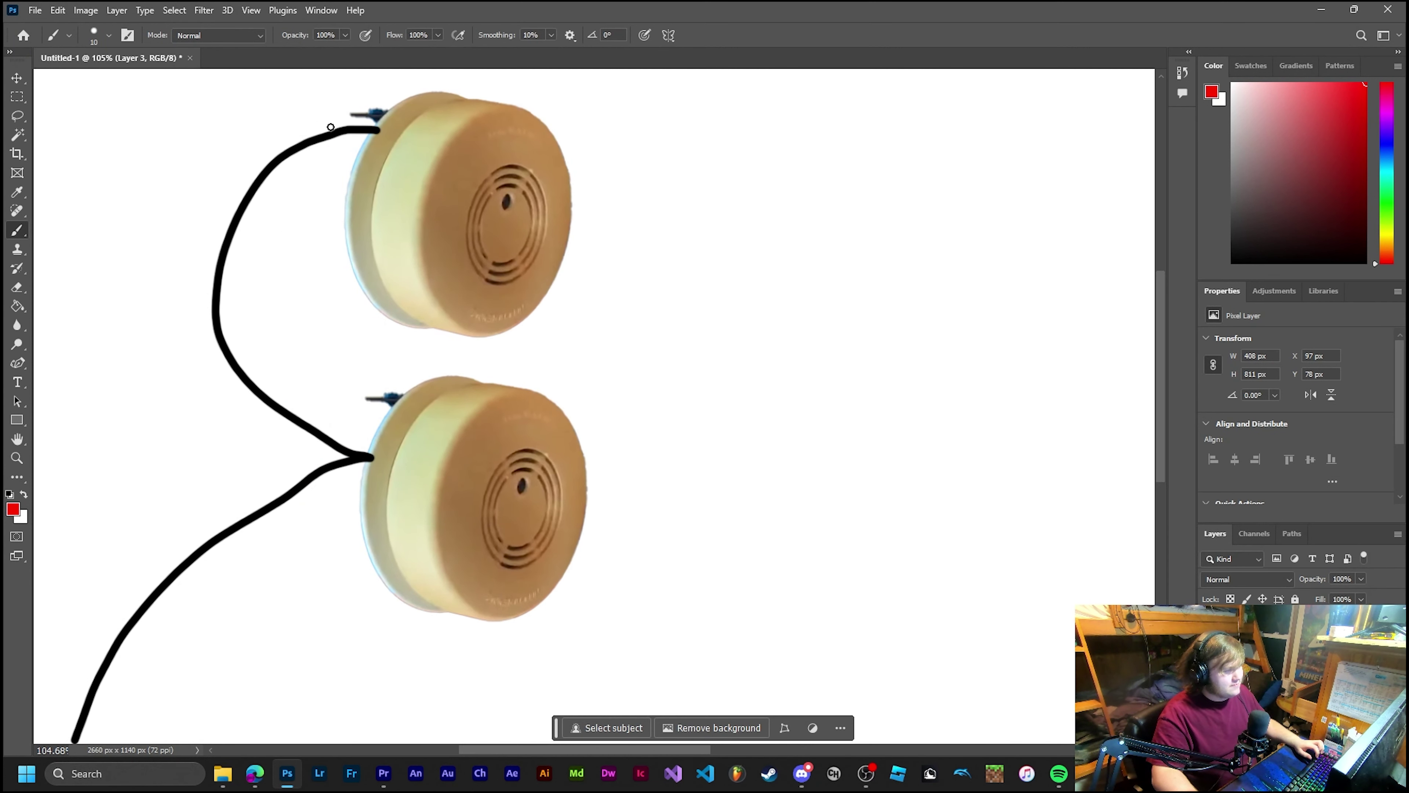
mouse_move(358, 150)
left_mouse_down()
mouse_move(254, 192)
mouse_move(256, 409)
mouse_move(369, 443)
left_mouse_up()
mouse_move(1324, 151)
left_mouse_down()
mouse_move(1238, 114)
mouse_move(1232, 167)
left_mouse_up()
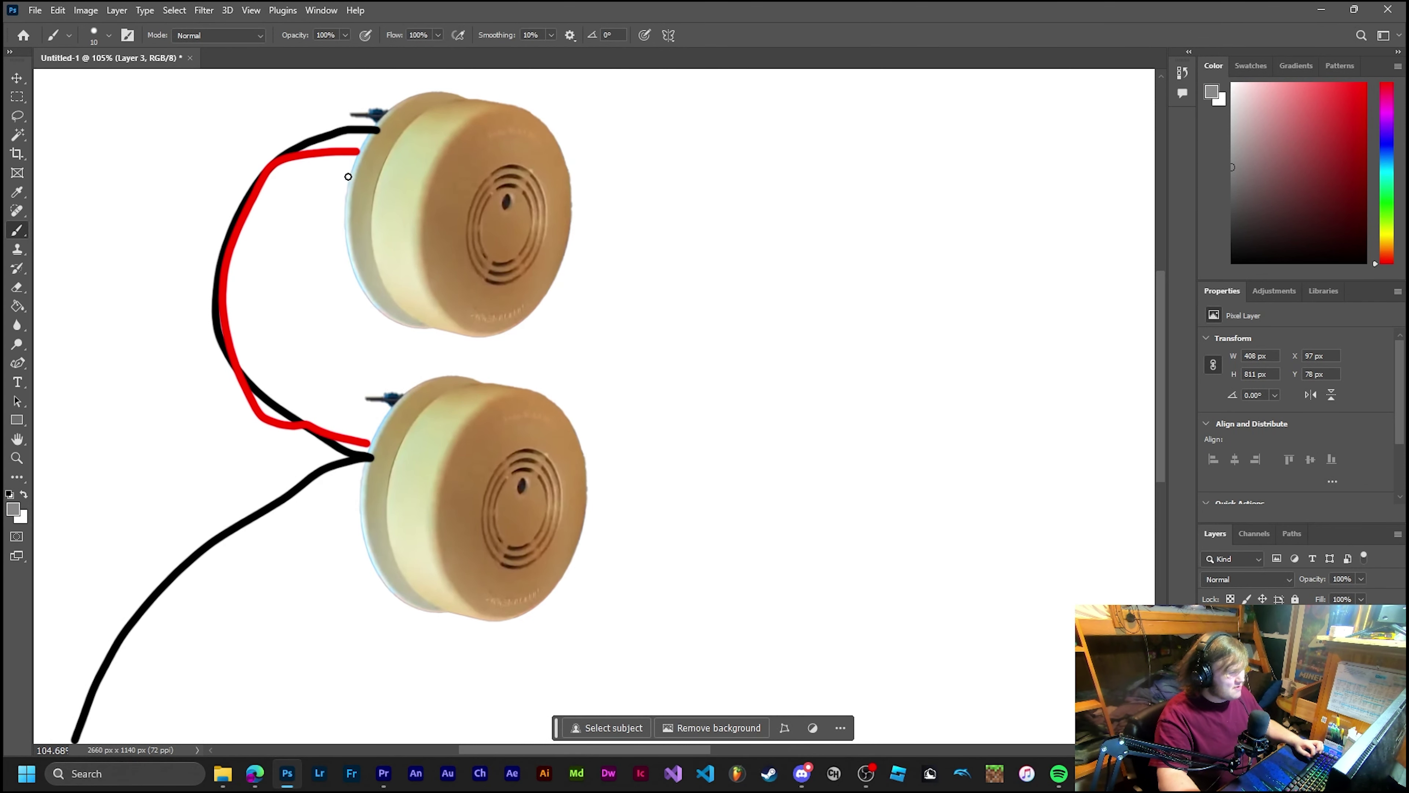
mouse_move(350, 177)
left_mouse_down()
mouse_move(286, 196)
mouse_move(259, 276)
mouse_move(290, 431)
mouse_move(352, 502)
mouse_move(184, 627)
mouse_move(85, 765)
left_mouse_up()
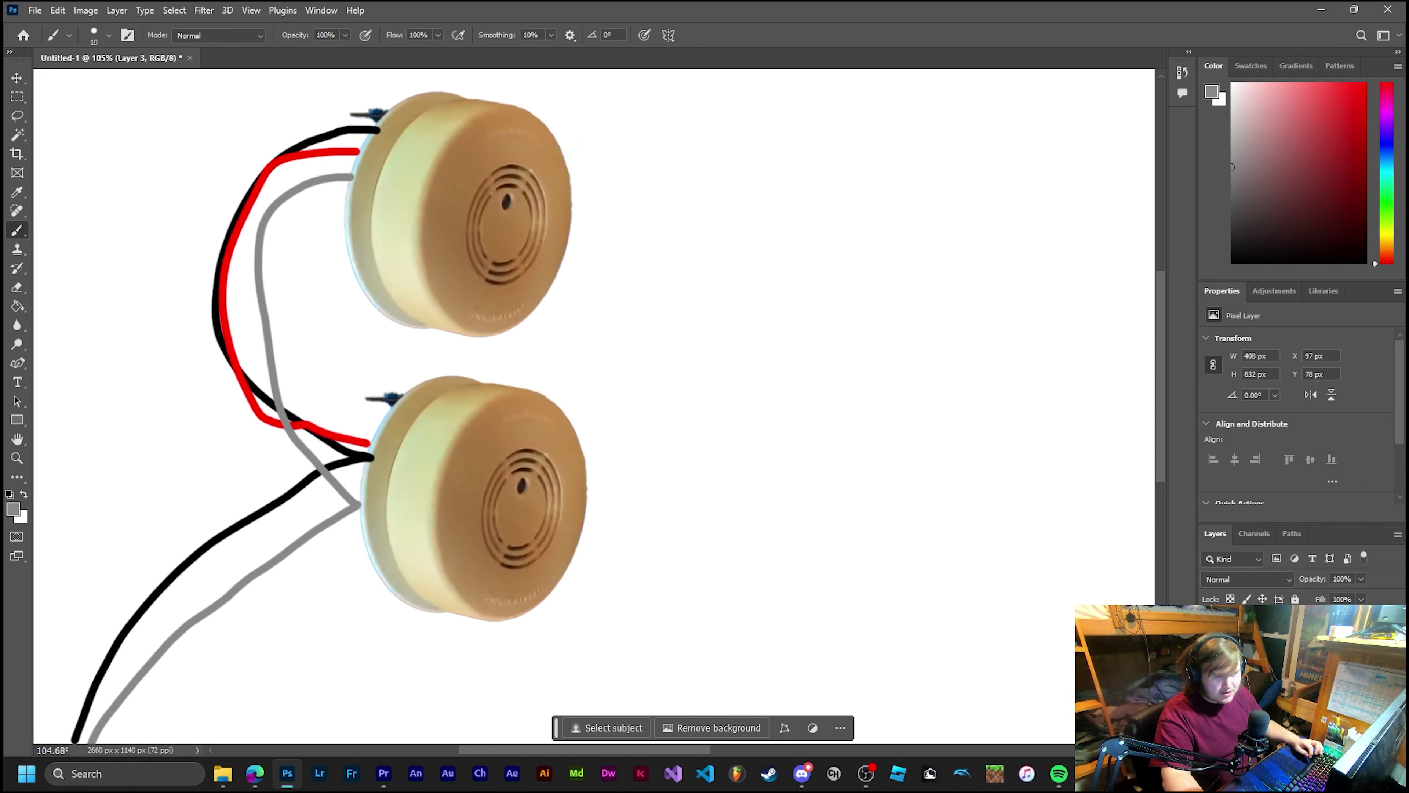
Paint a red leader line from the red wire and label it with a hand-drawn capital "I"
left_click_drag(1365, 254, 1364, 83)
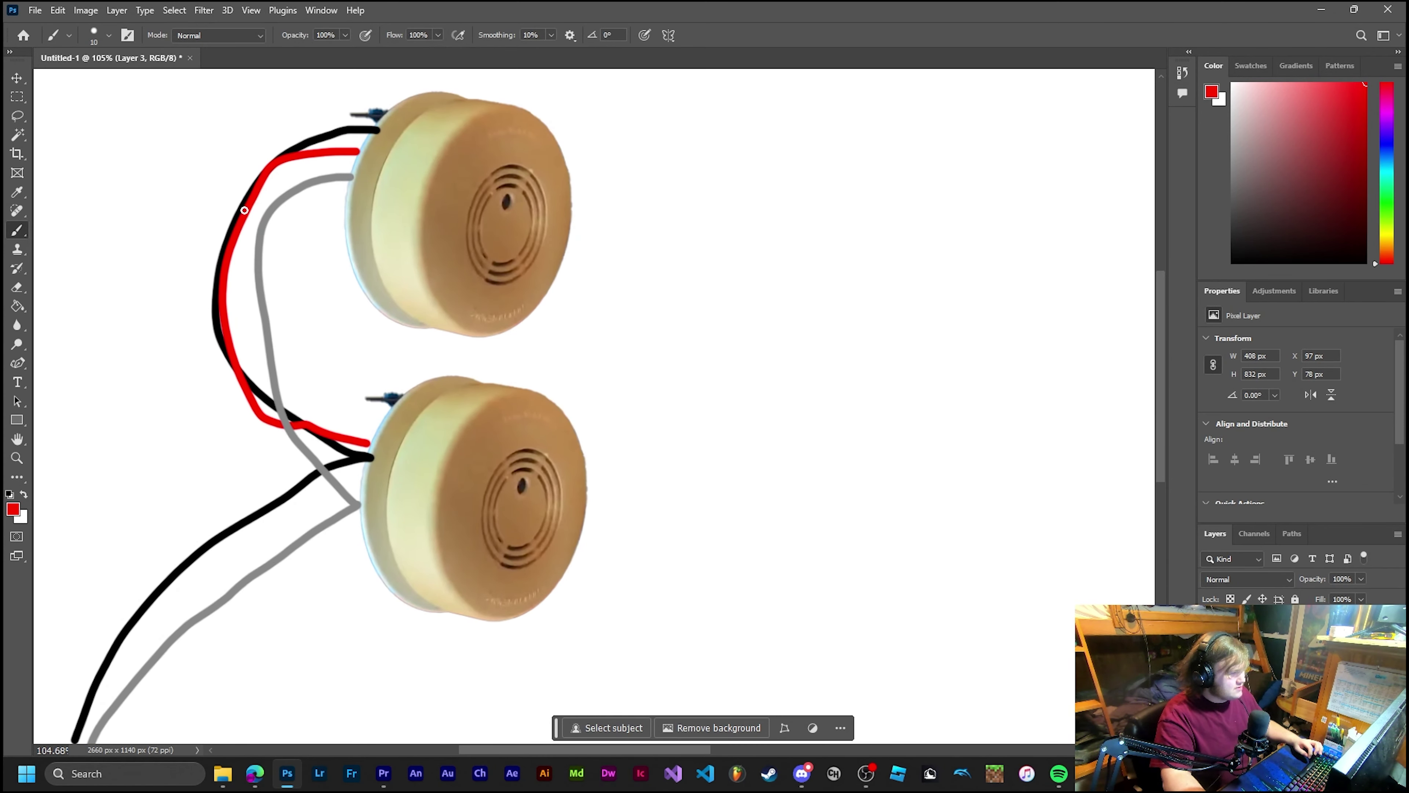
left_click_drag(244, 210, 118, 150)
mouse_move(65, 95)
left_mouse_down()
mouse_move(102, 91)
mouse_move(77, 170)
mouse_move(103, 167)
left_mouse_up()
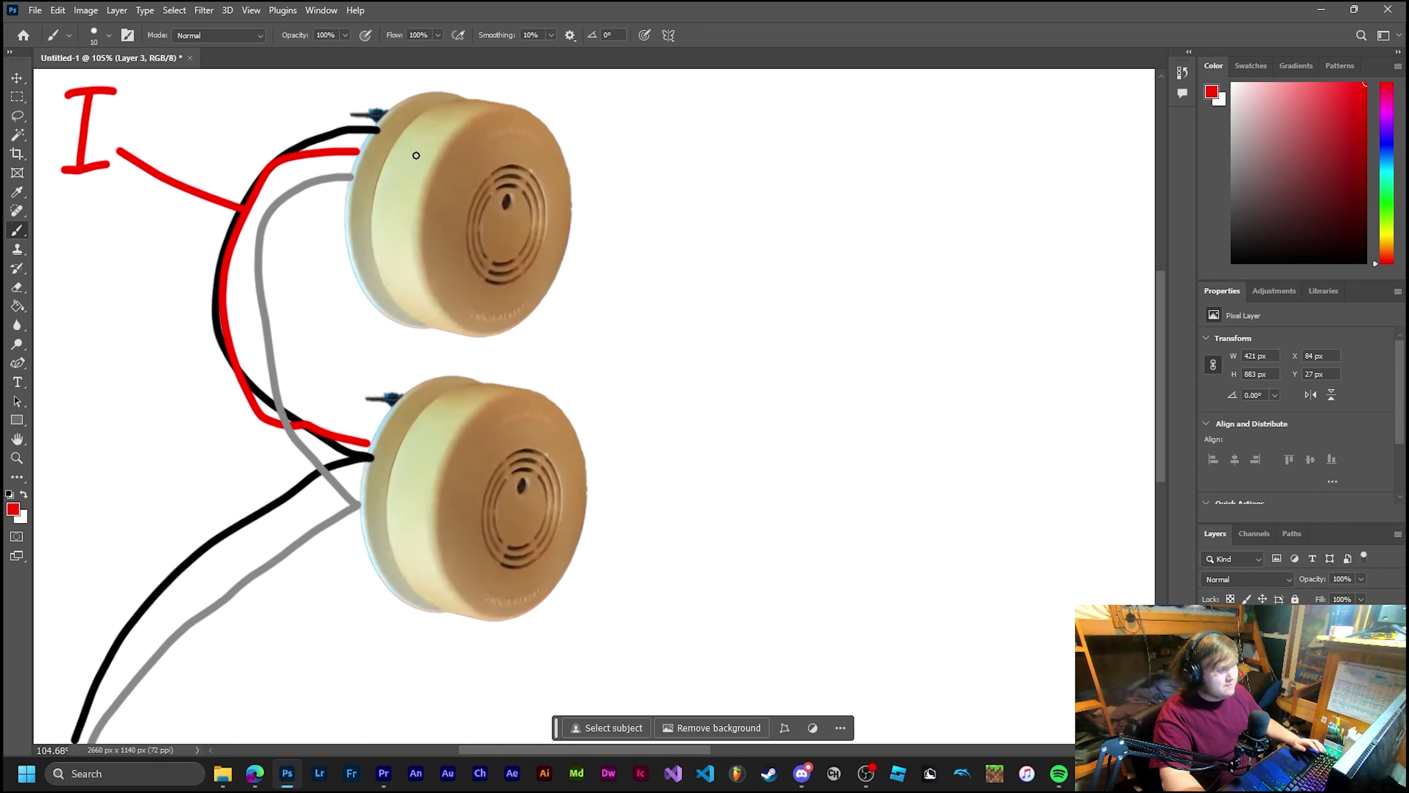
key("d")
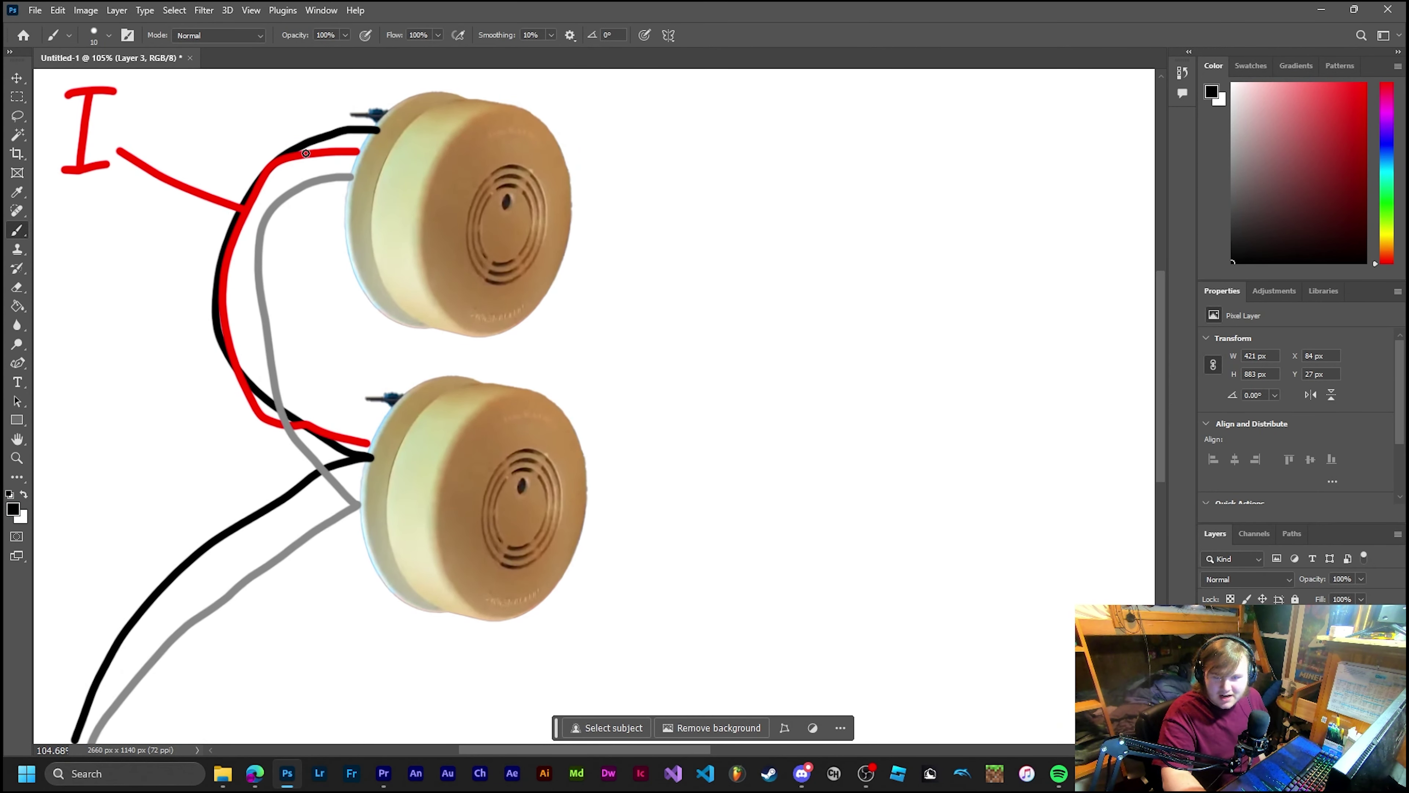
left_click(296, 158)
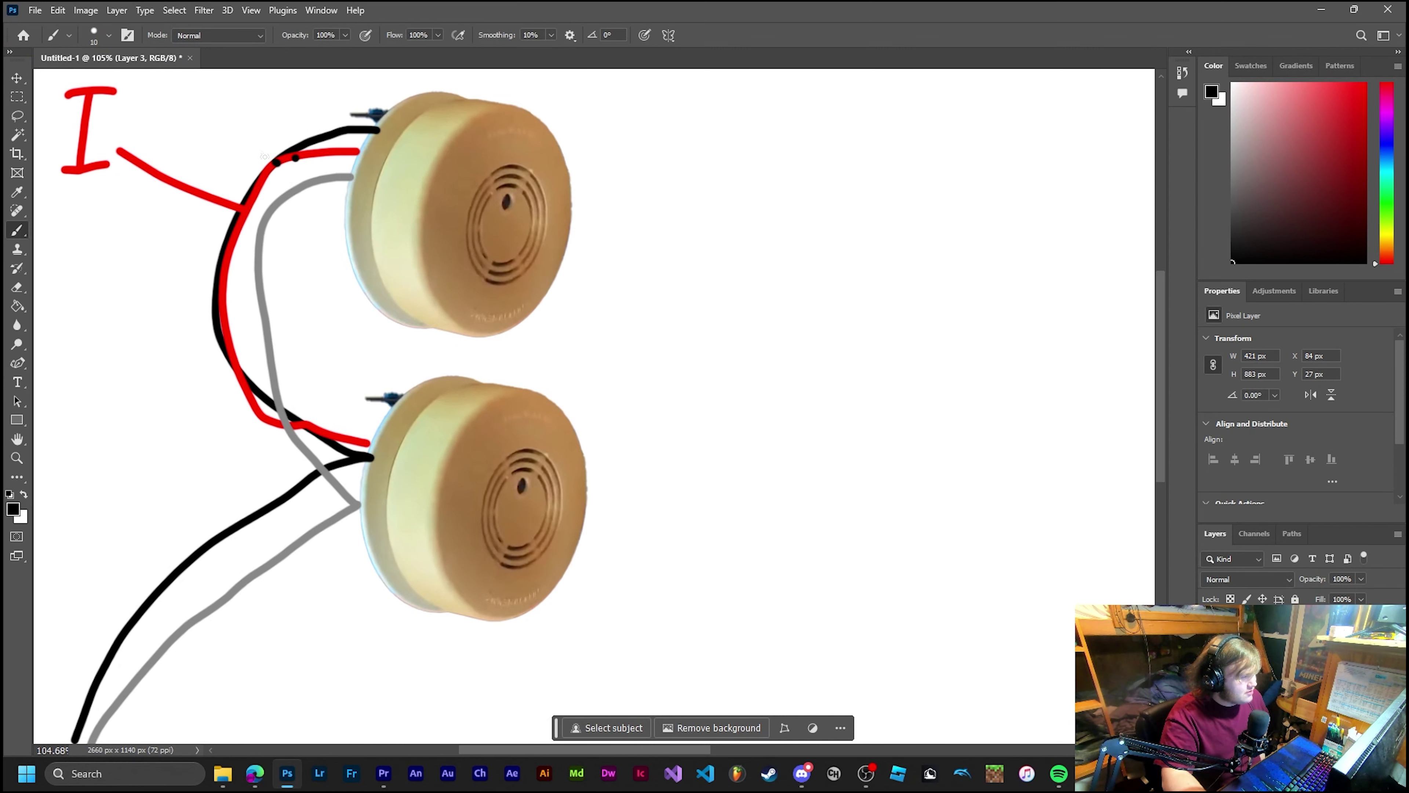
mouse_move(275, 164)
left_mouse_down()
mouse_move(235, 134)
mouse_move(166, 142)
left_mouse_up()
left_click_drag(219, 96, 242, 153)
mouse_move(277, 107)
left_mouse_down()
mouse_move(280, 143)
mouse_move(298, 108)
left_mouse_up()
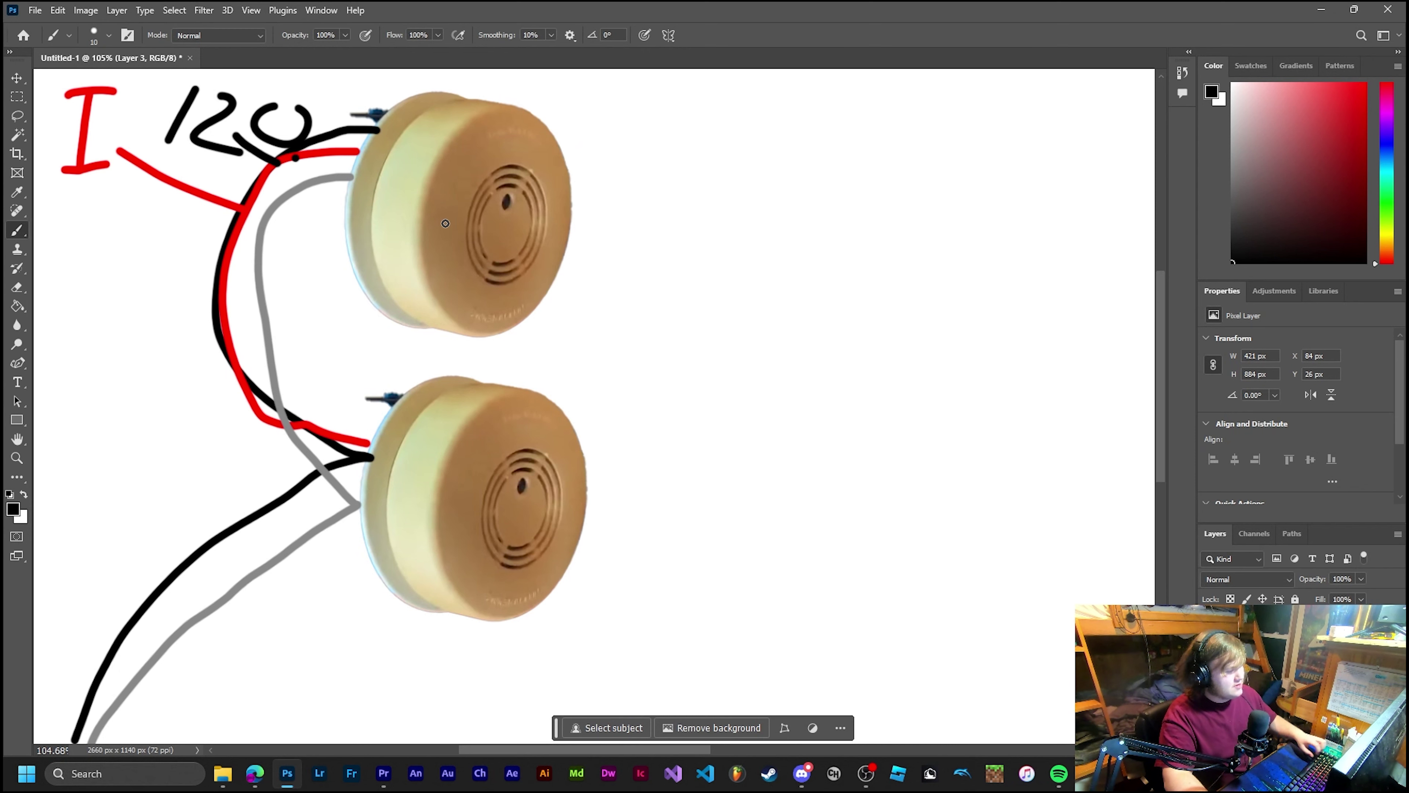
key("ctrl+z")
key("ctrl+z")
key("ctrl+z")
key("ctrl+z")
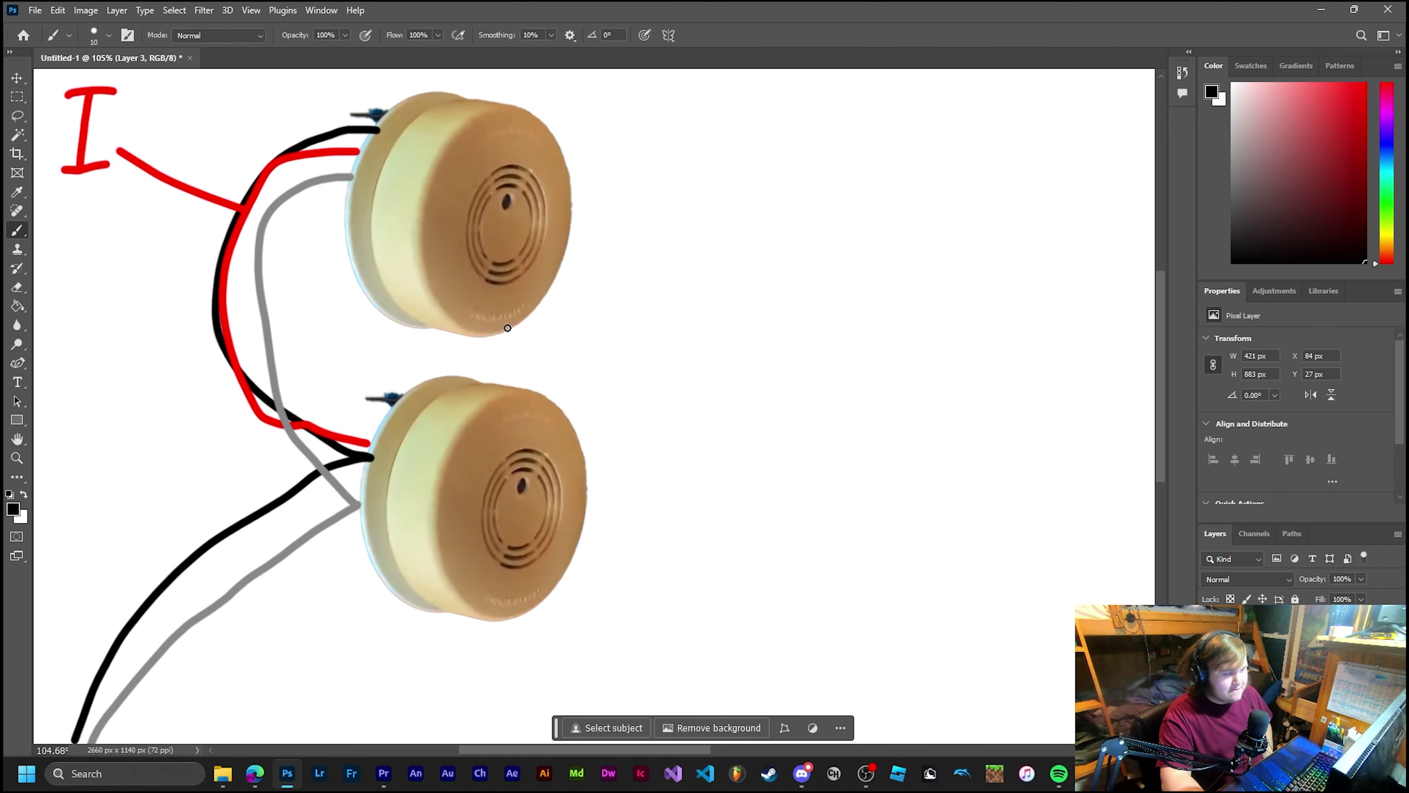
Mark the lower detector with a black X and trace a black path from its red wire connection up to the upper detector
left_click_drag(508, 451, 549, 512)
left_click_drag(541, 465, 500, 501)
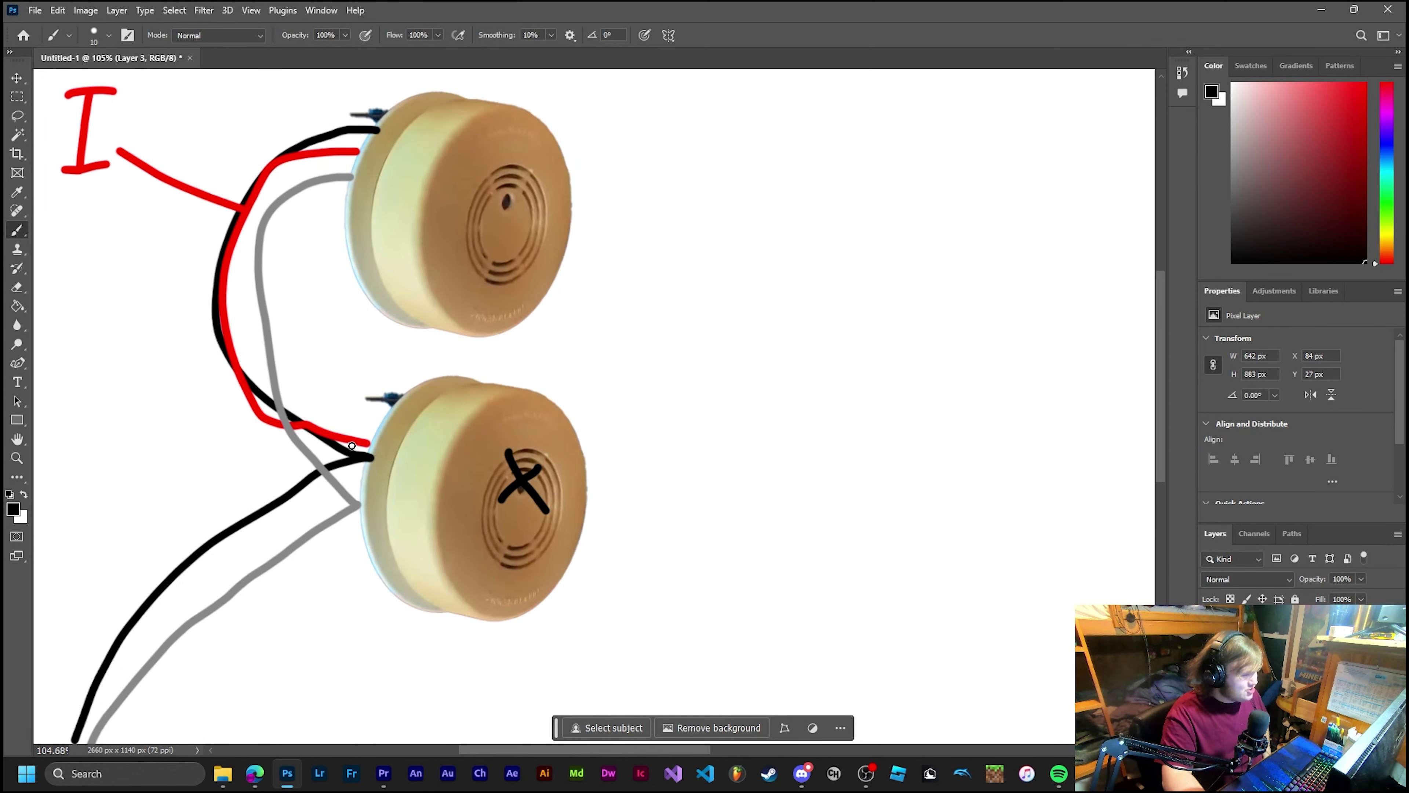
mouse_move(351, 443)
left_mouse_down()
mouse_move(328, 434)
mouse_move(303, 455)
mouse_move(270, 334)
mouse_move(266, 252)
mouse_move(285, 201)
mouse_move(330, 179)
left_mouse_up()
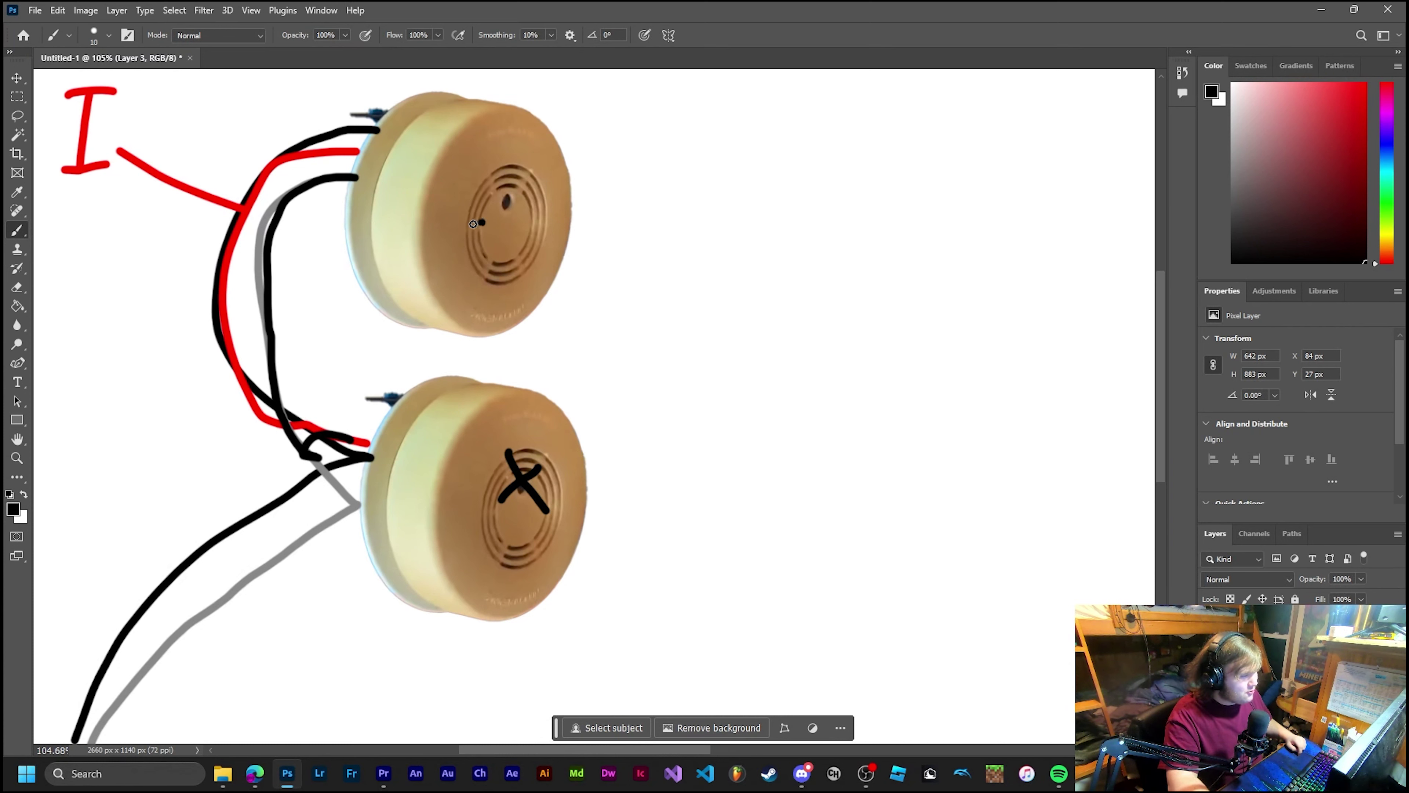
Paint a black circle with sound-wave arcs on both sides across the front of the upper detector
mouse_move(469, 226)
left_mouse_down()
mouse_move(496, 240)
mouse_move(453, 223)
mouse_move(405, 268)
left_mouse_up()
left_click_drag(421, 218, 372, 239)
left_click_drag(518, 240, 504, 290)
left_click_drag(534, 254, 545, 282)
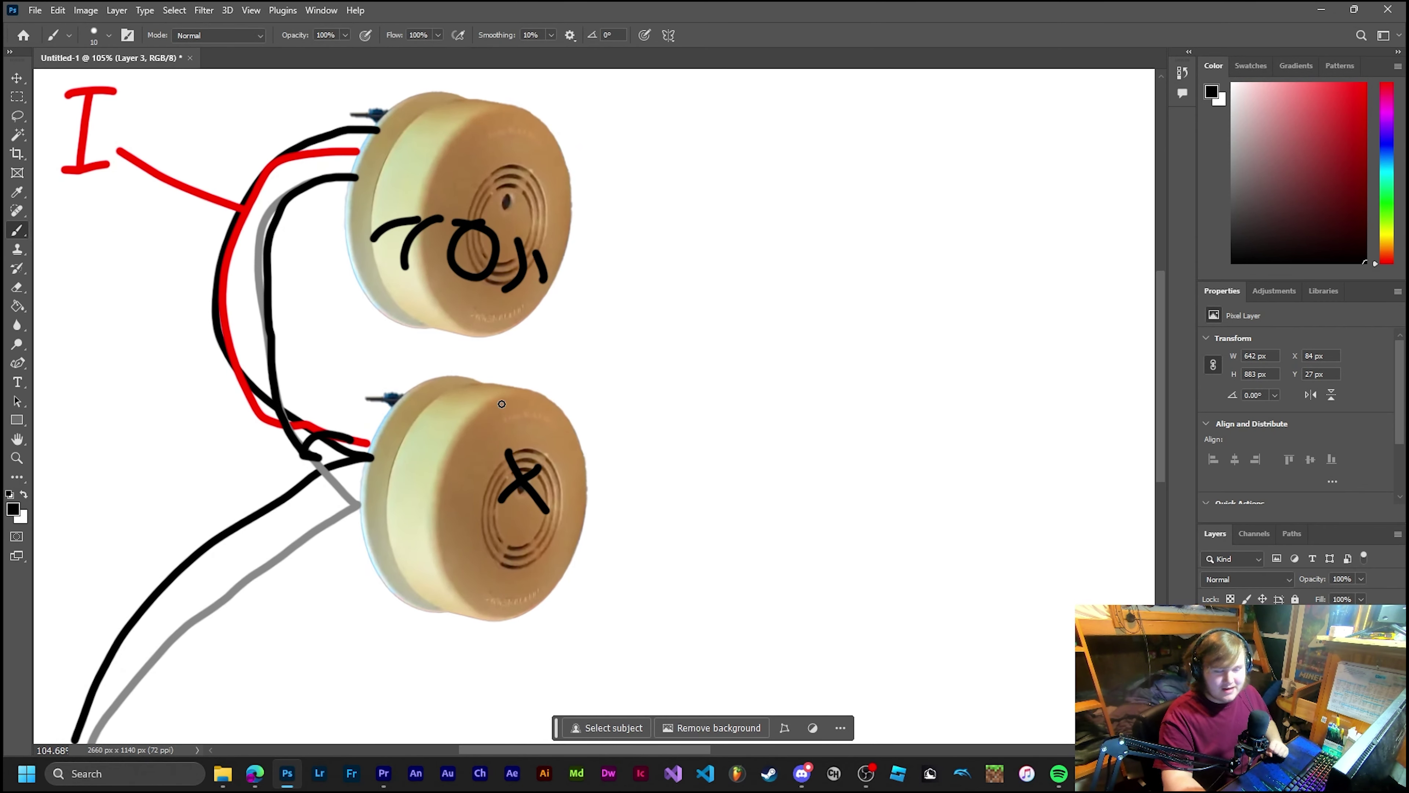
scroll(550, 657, "up", 2)
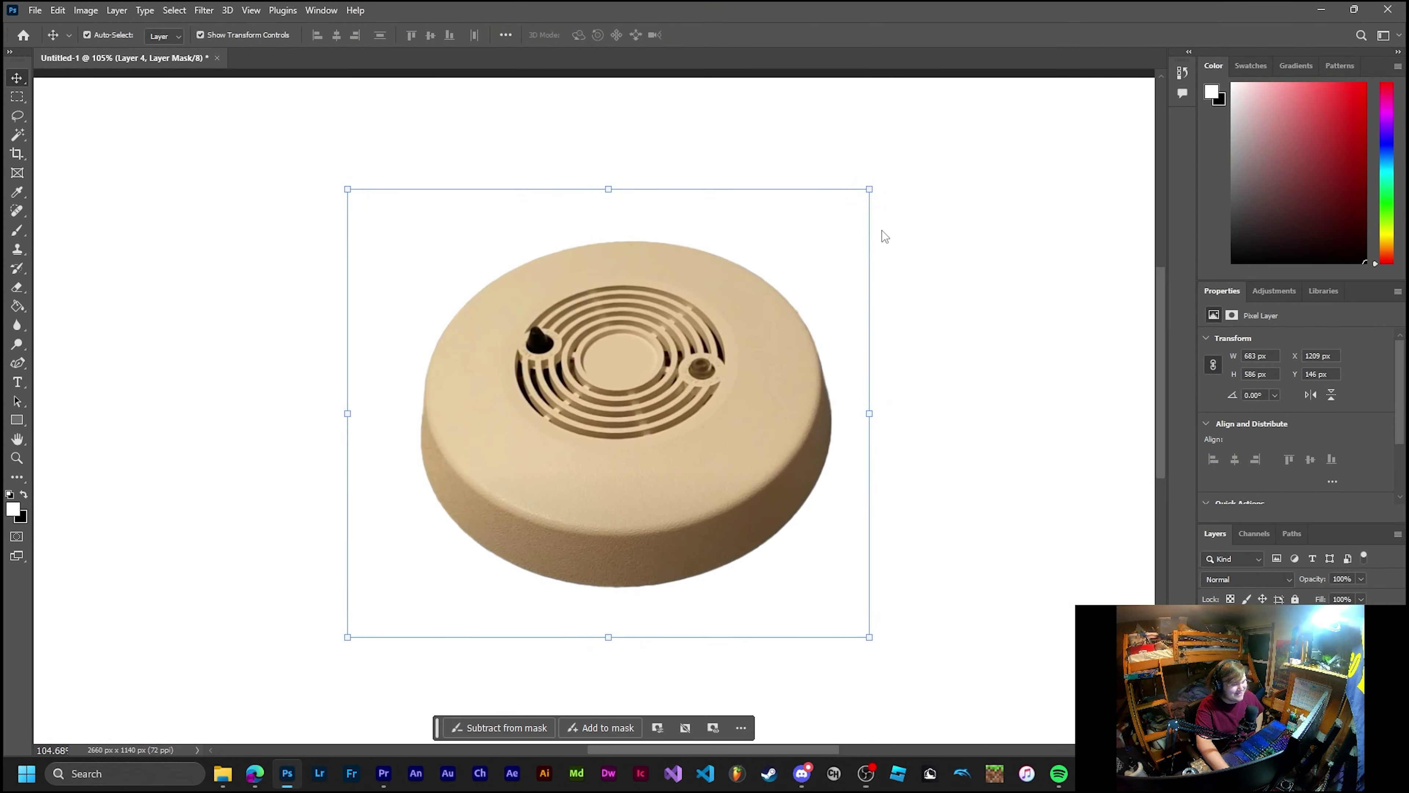
left_click(988, 220)
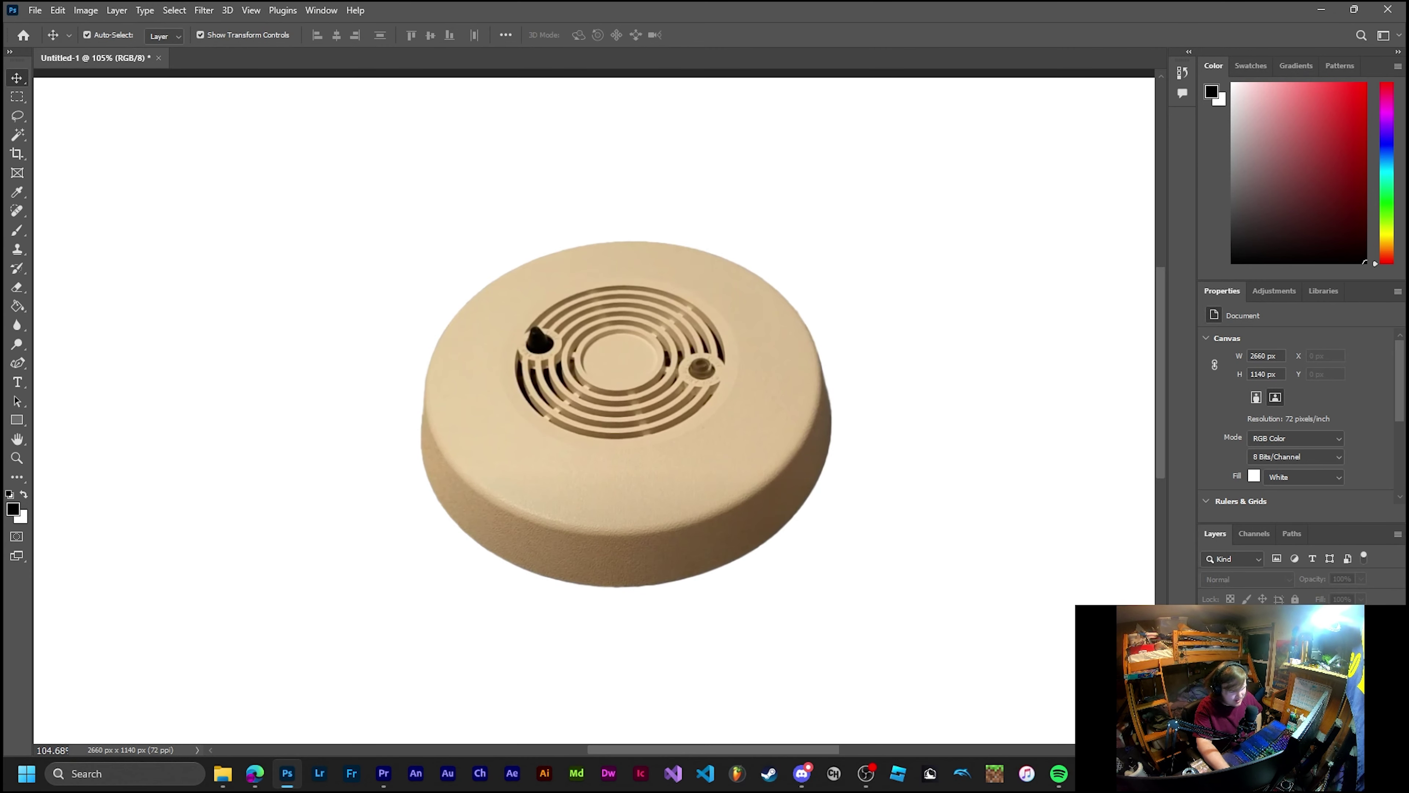
left_click_drag(633, 310, 236, 322)
left_click_drag(330, 306, 681, 386)
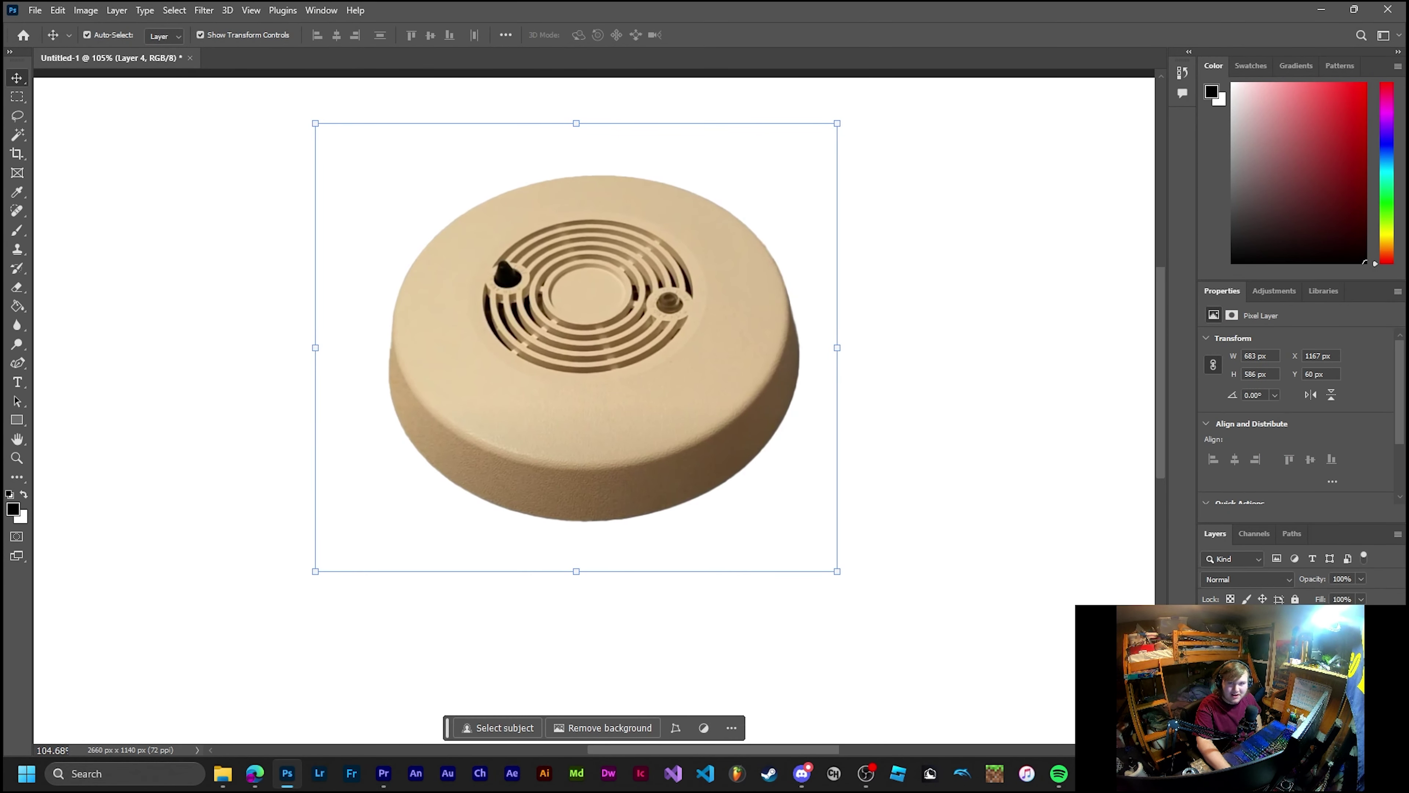
left_click(887, 527)
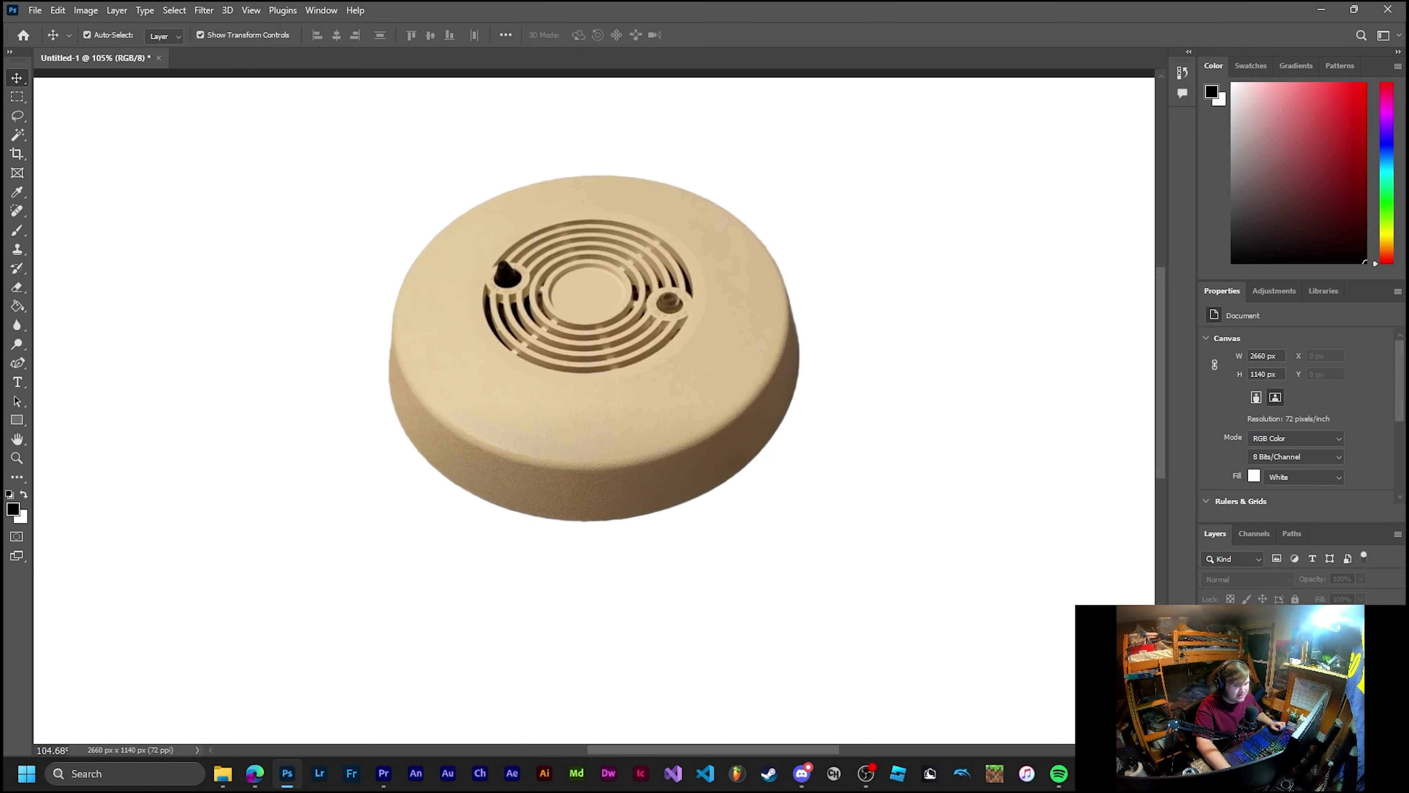
Undo the beige detector image's moves and its background removal to bring back the full photo
key("ctrl+z")
key("ctrl+z")
key("ctrl+z")
key("ctrl+z")
key("ctrl+z")
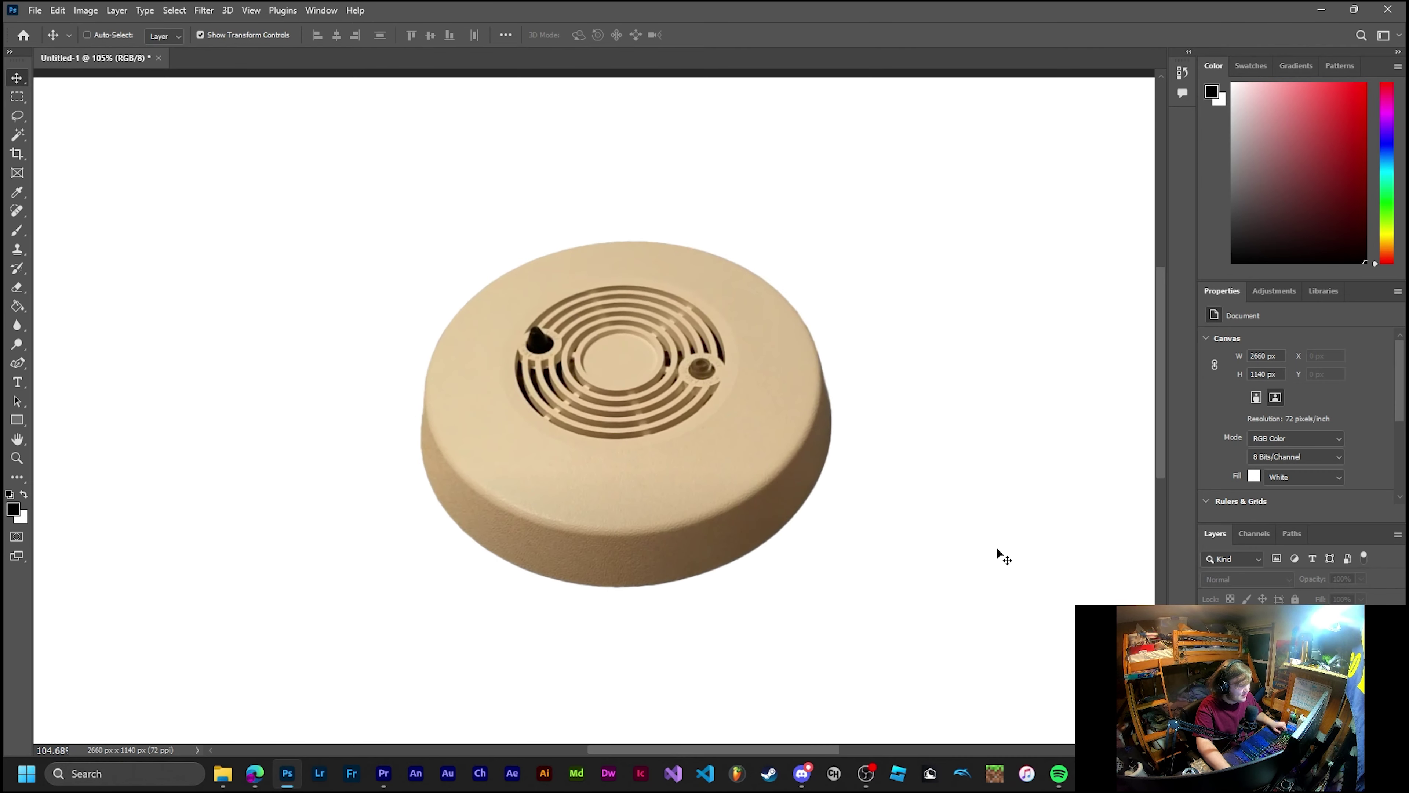
Shift the beige detector photo slightly toward the canvas's left side and deselect it
scroll(921, 522, "down", 4)
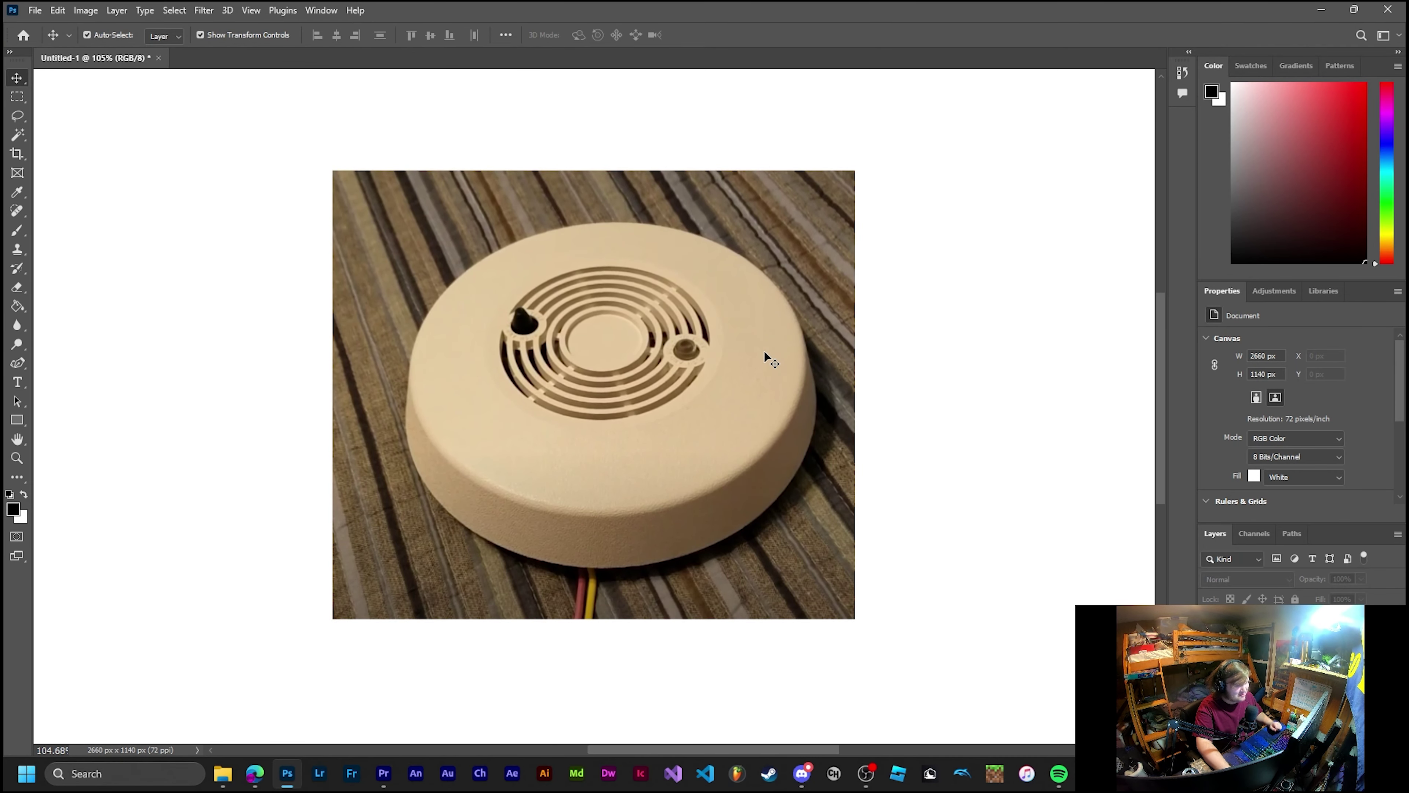
left_click_drag(711, 415, 644, 419)
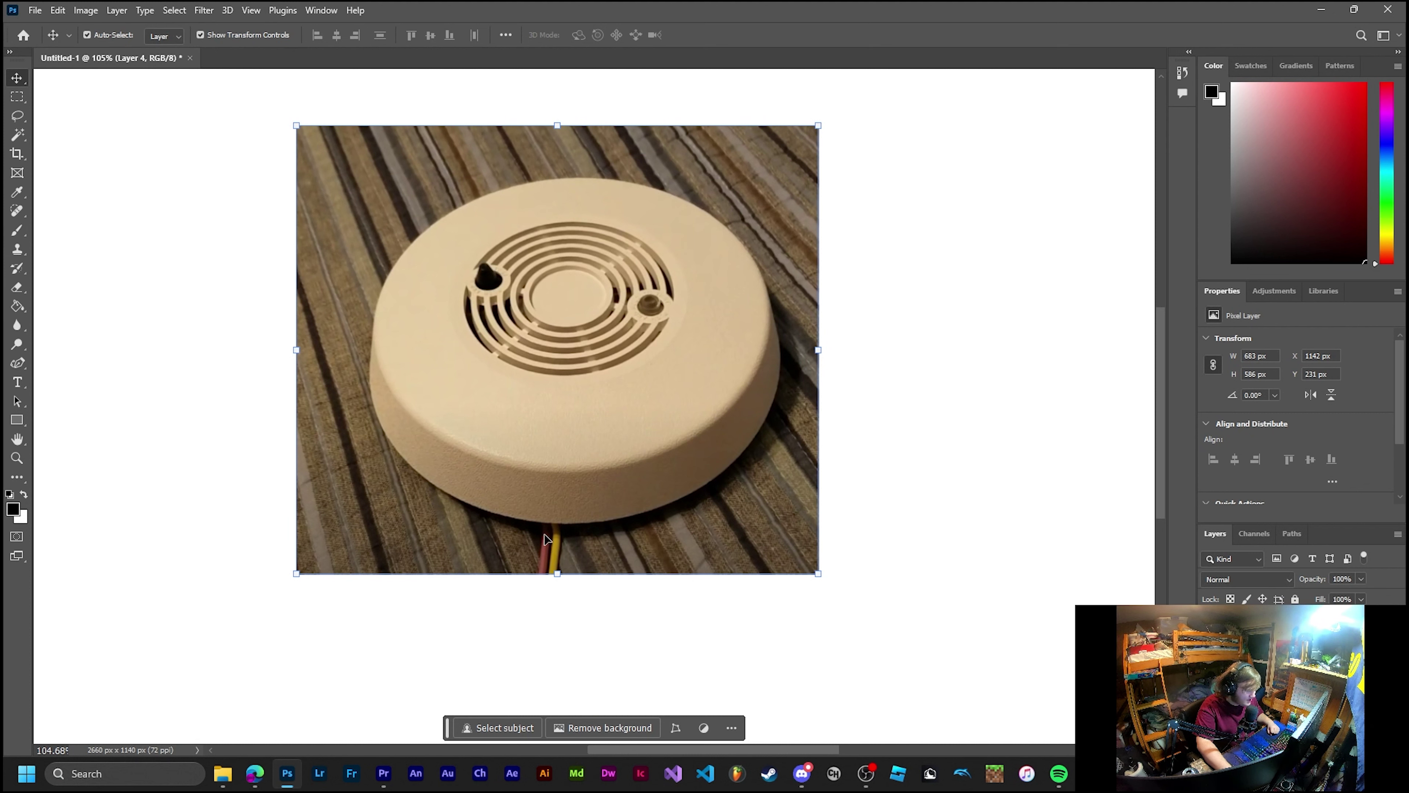
left_click(908, 561)
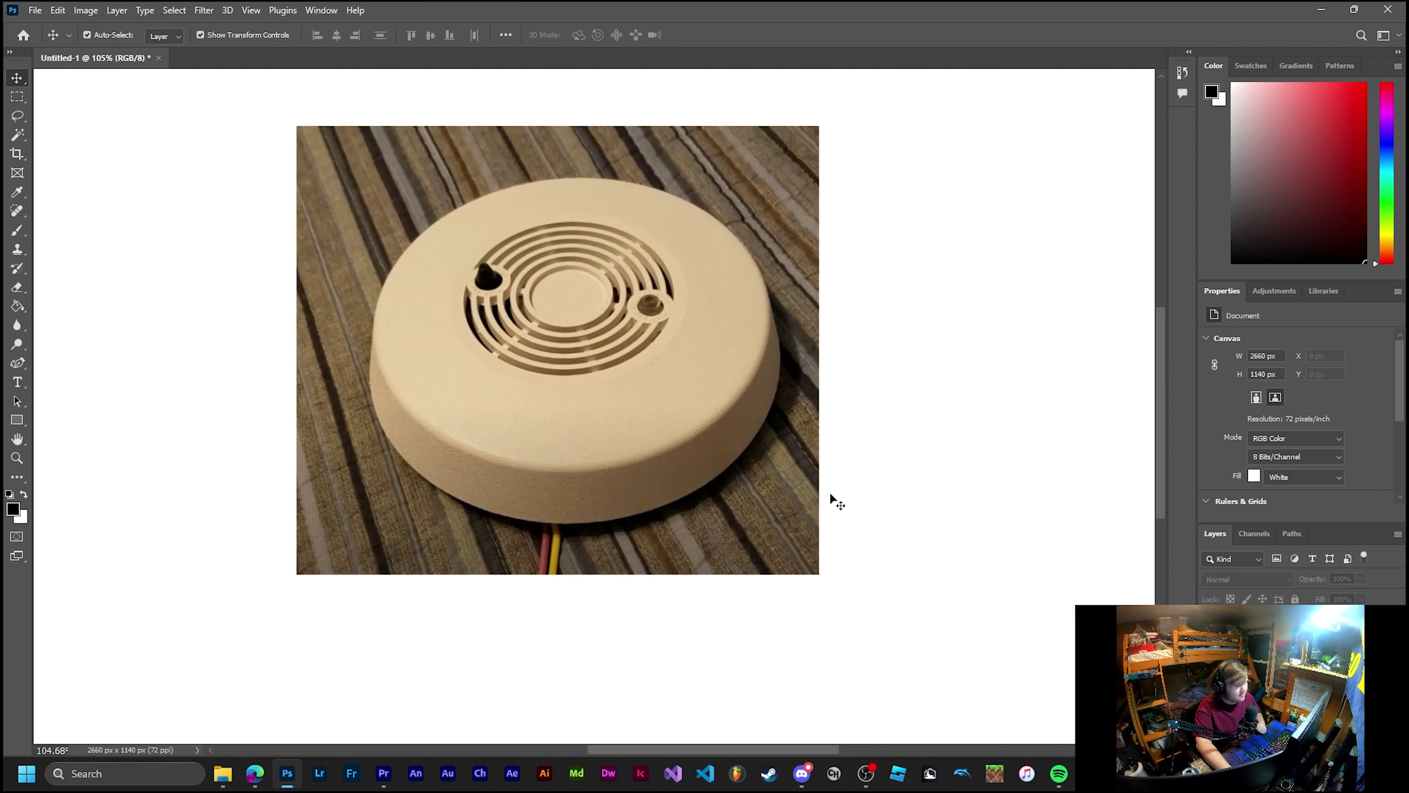
key("shift+Down")
key("shift+Down")
key("shift+Down")
key("shift+Down")
key("shift+Down")
key("shift+Down")
key("shift+Down")
key("shift+Down")
key("shift+Down")
key("shift+Down")
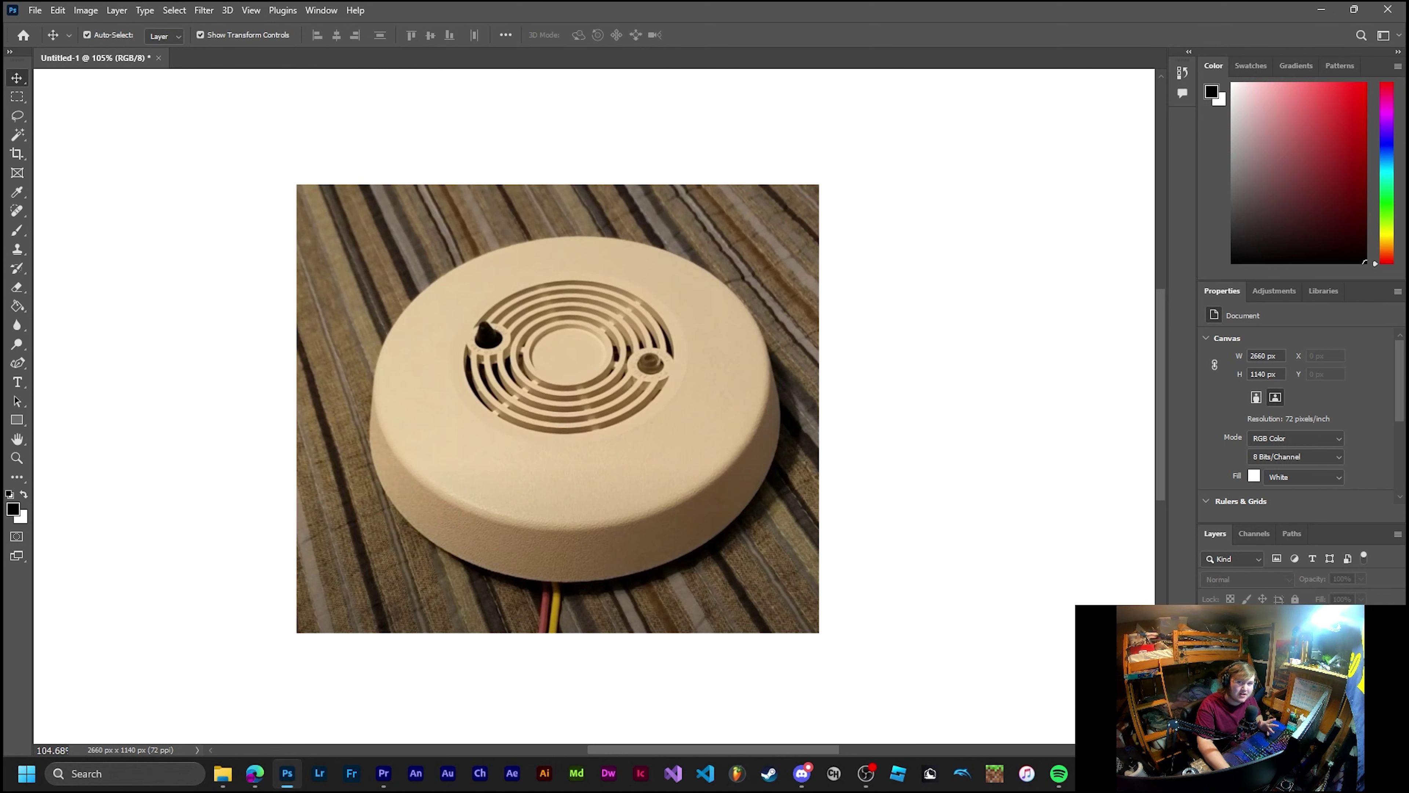
scroll(974, 513, "down", 8)
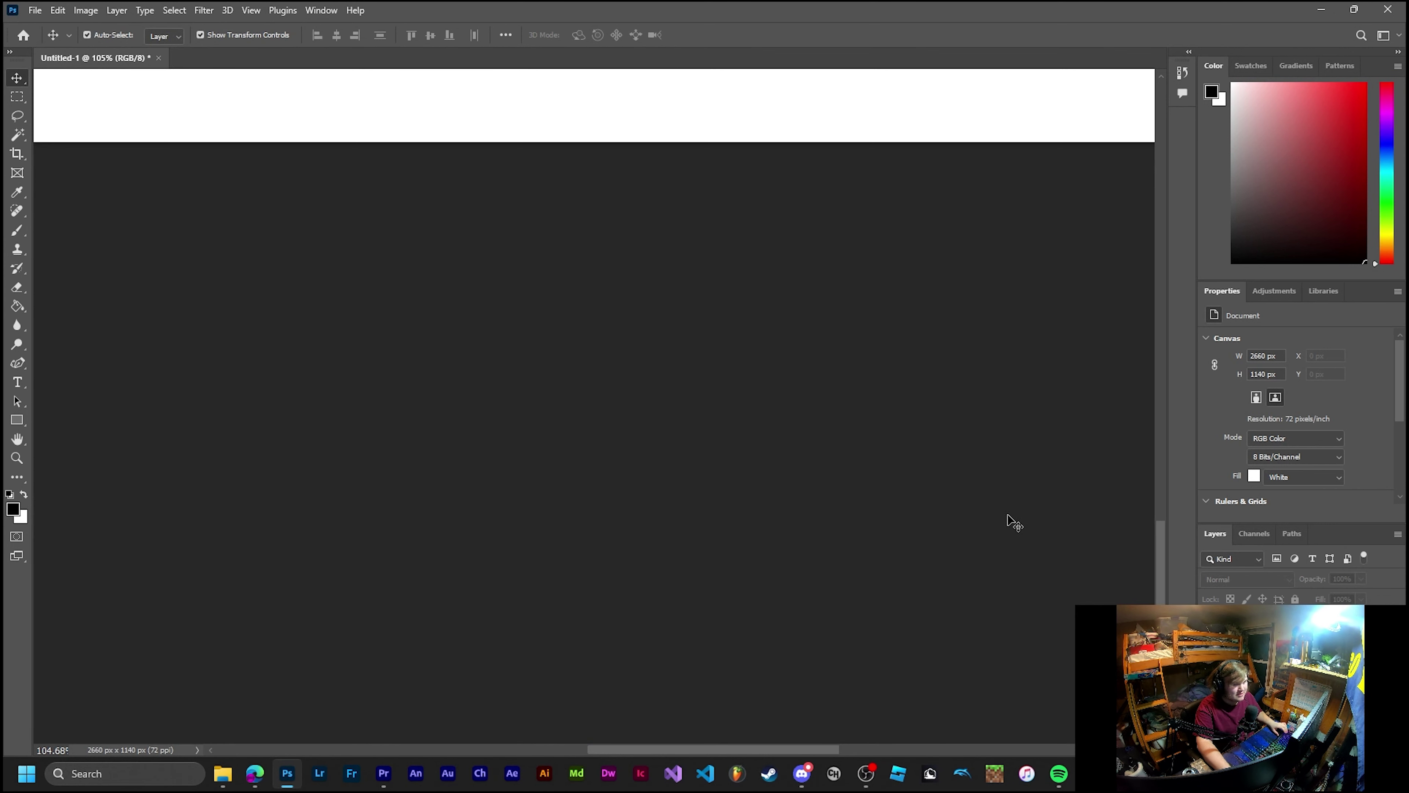
scroll(593, 389, "up", 8)
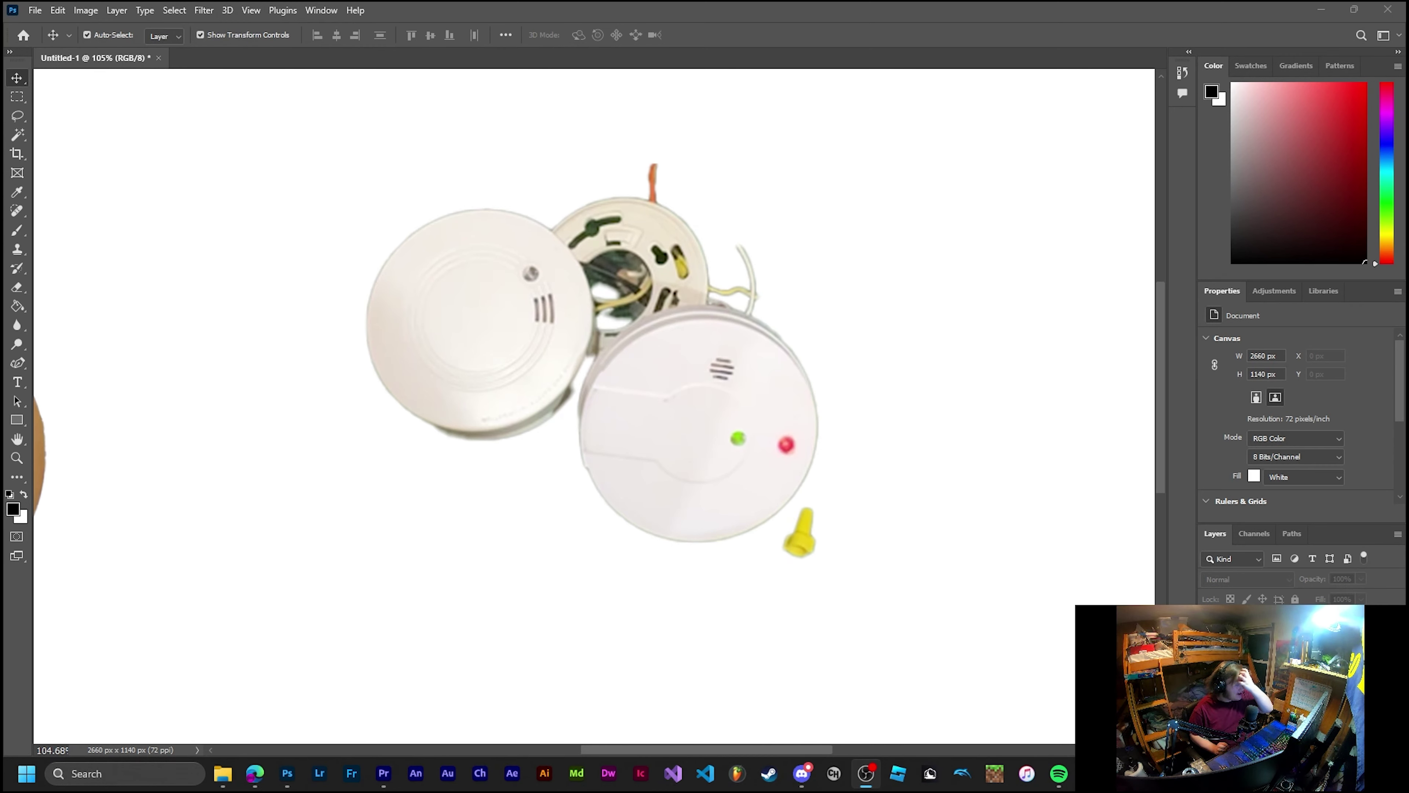
Paint a black wire linking the two white detectors and continuing outward through a circled sine-wave AC source symbol
left_click(17, 229)
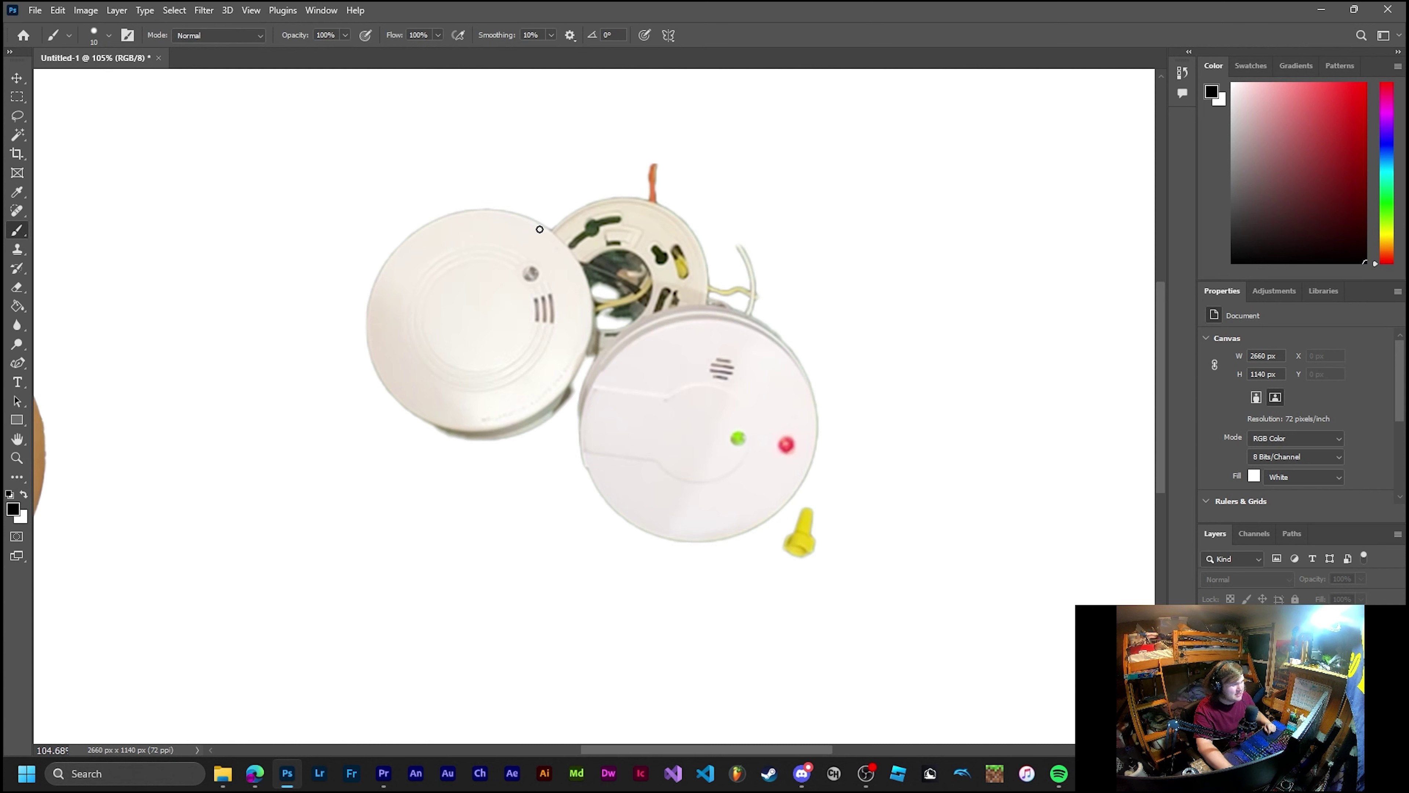
key("x")
key("x")
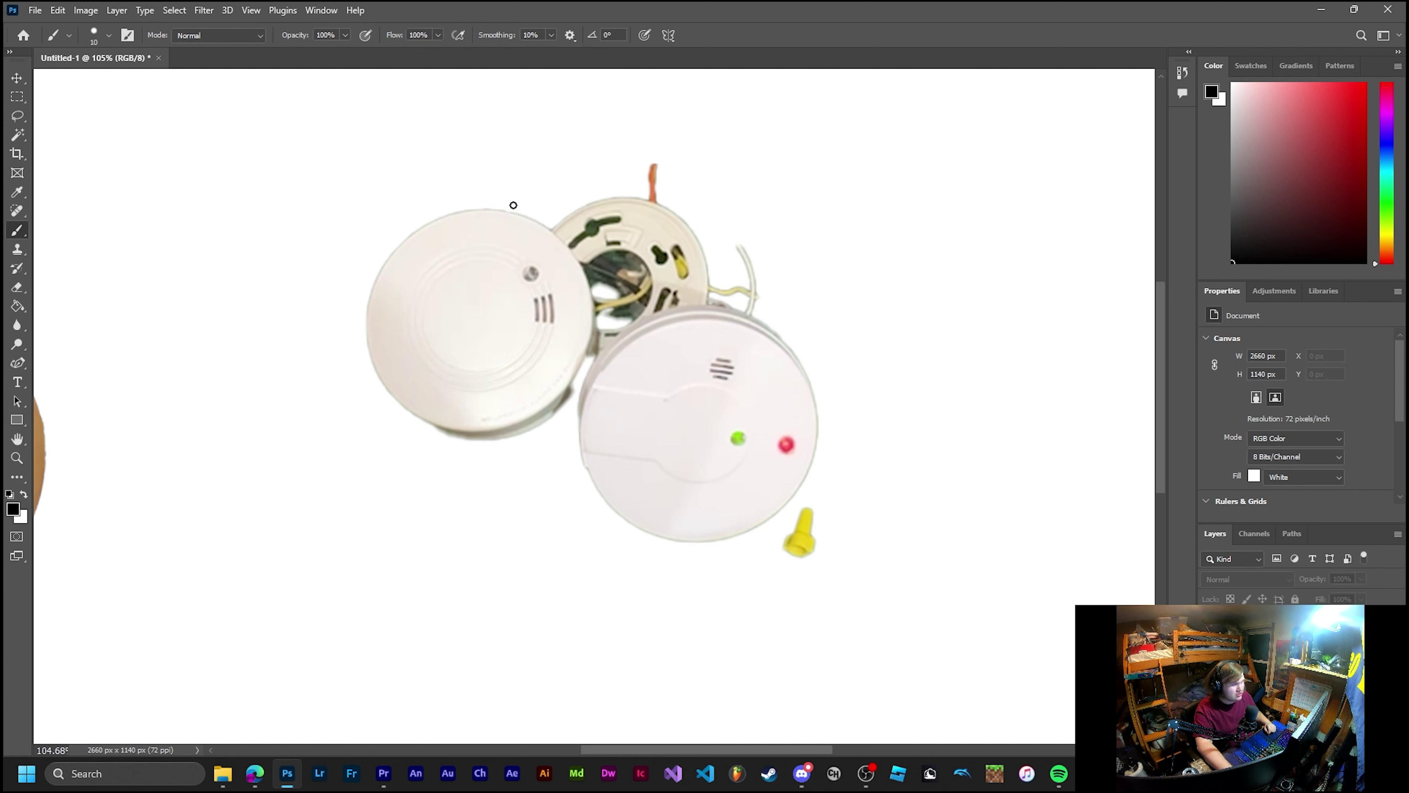
mouse_move(511, 210)
left_mouse_down()
mouse_move(625, 186)
mouse_move(700, 228)
mouse_move(723, 303)
mouse_move(817, 220)
mouse_move(949, 230)
mouse_move(953, 246)
mouse_move(974, 197)
mouse_move(954, 228)
mouse_move(1083, 224)
left_mouse_up()
Paint a gray wire linking the two white detectors and running outward below the black supply wire
left_click_drag(1329, 152, 1002, 7)
left_click(1232, 157)
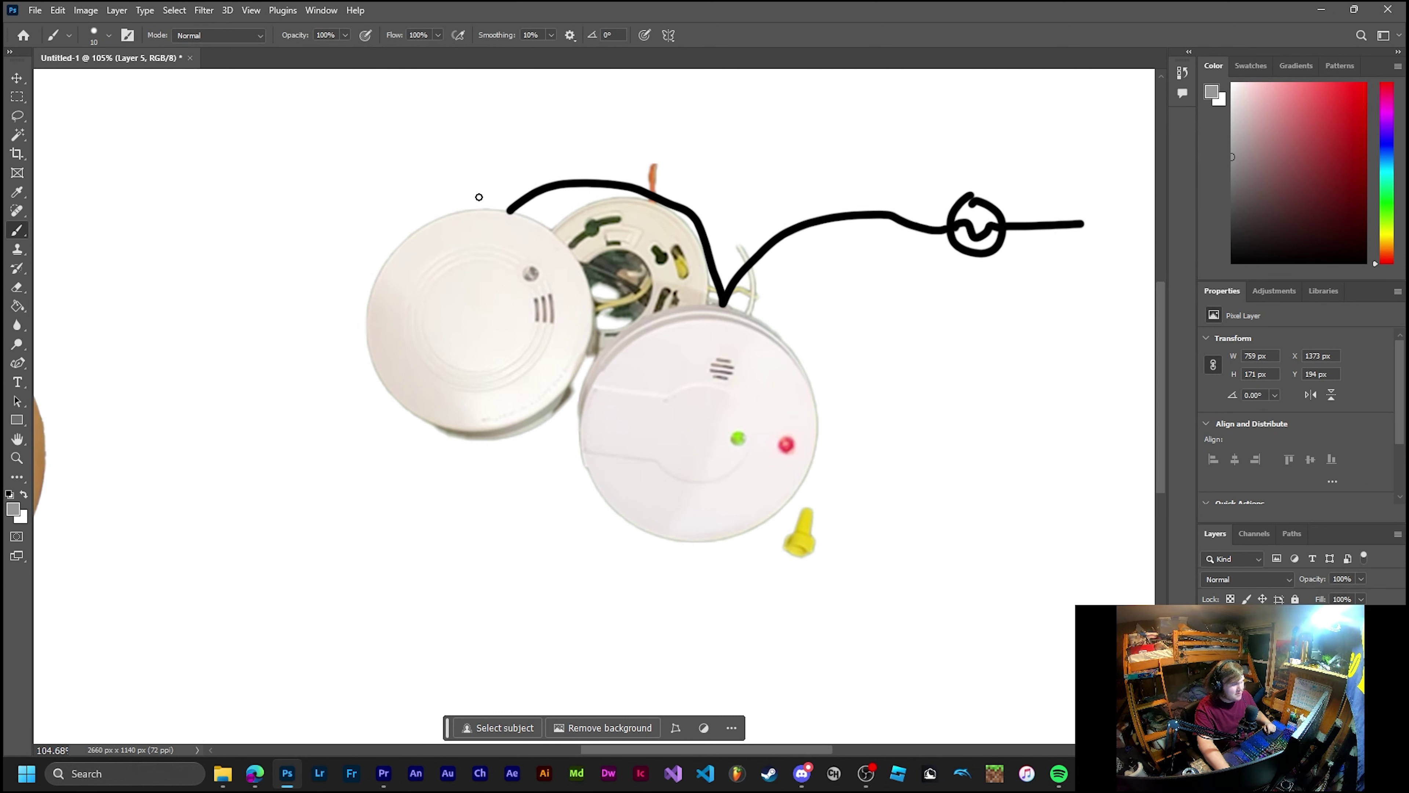
mouse_move(491, 207)
left_mouse_down()
mouse_move(616, 146)
mouse_move(701, 201)
mouse_move(744, 272)
mouse_move(743, 319)
mouse_move(755, 302)
mouse_move(912, 267)
mouse_move(1024, 267)
left_mouse_up()
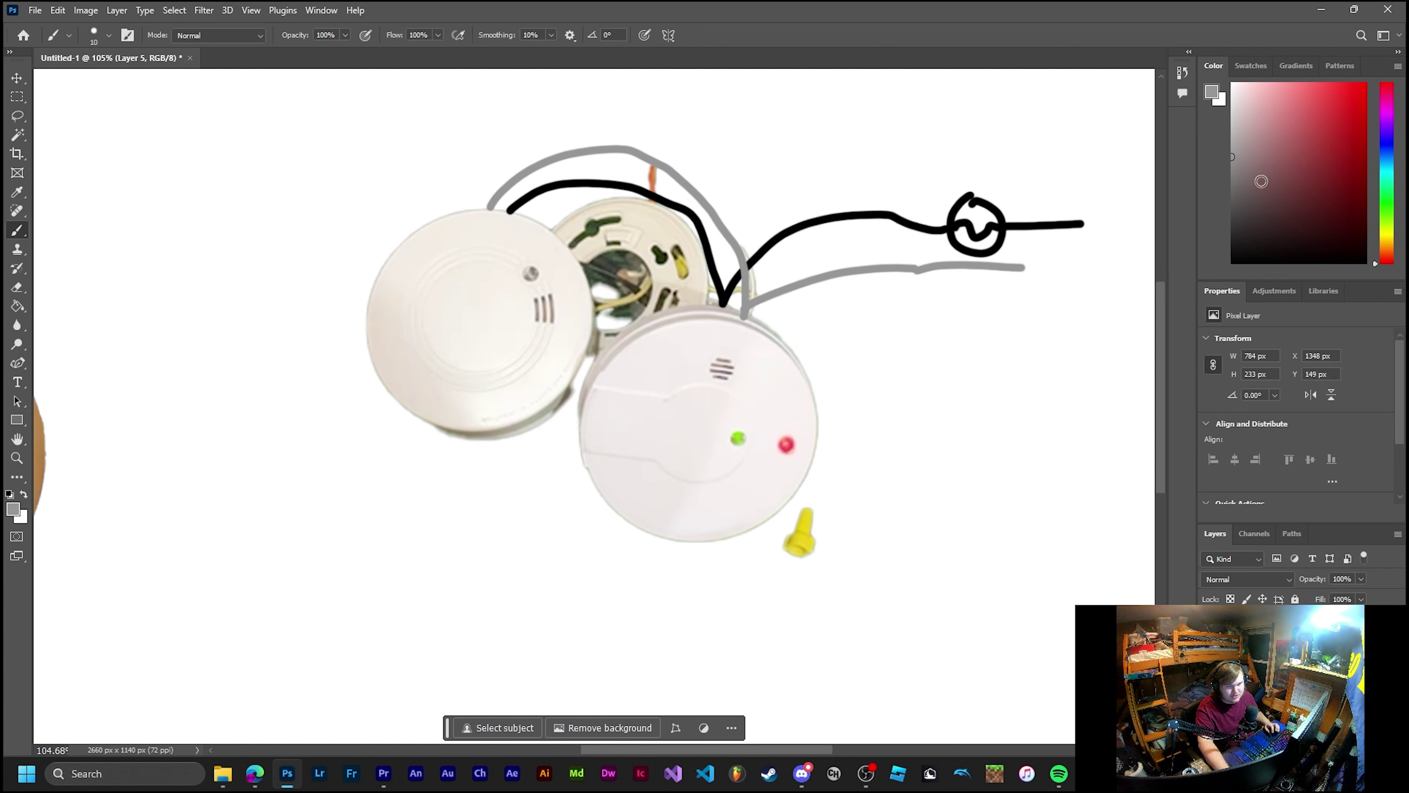
Paint a red wire linking the two white detectors, arching just above the gray wire
left_click_drag(1257, 182, 1207, 325)
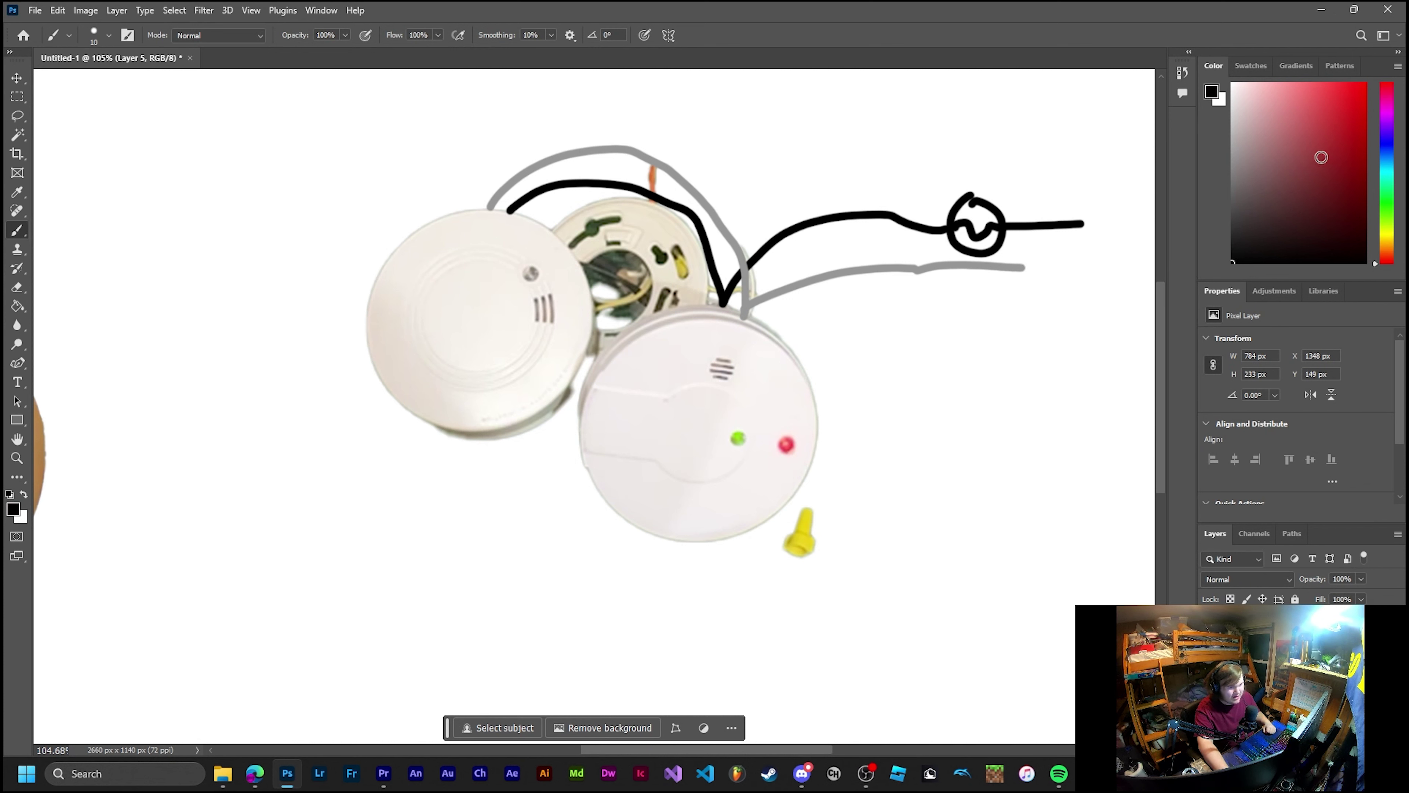
left_click_drag(1308, 152, 1366, 84)
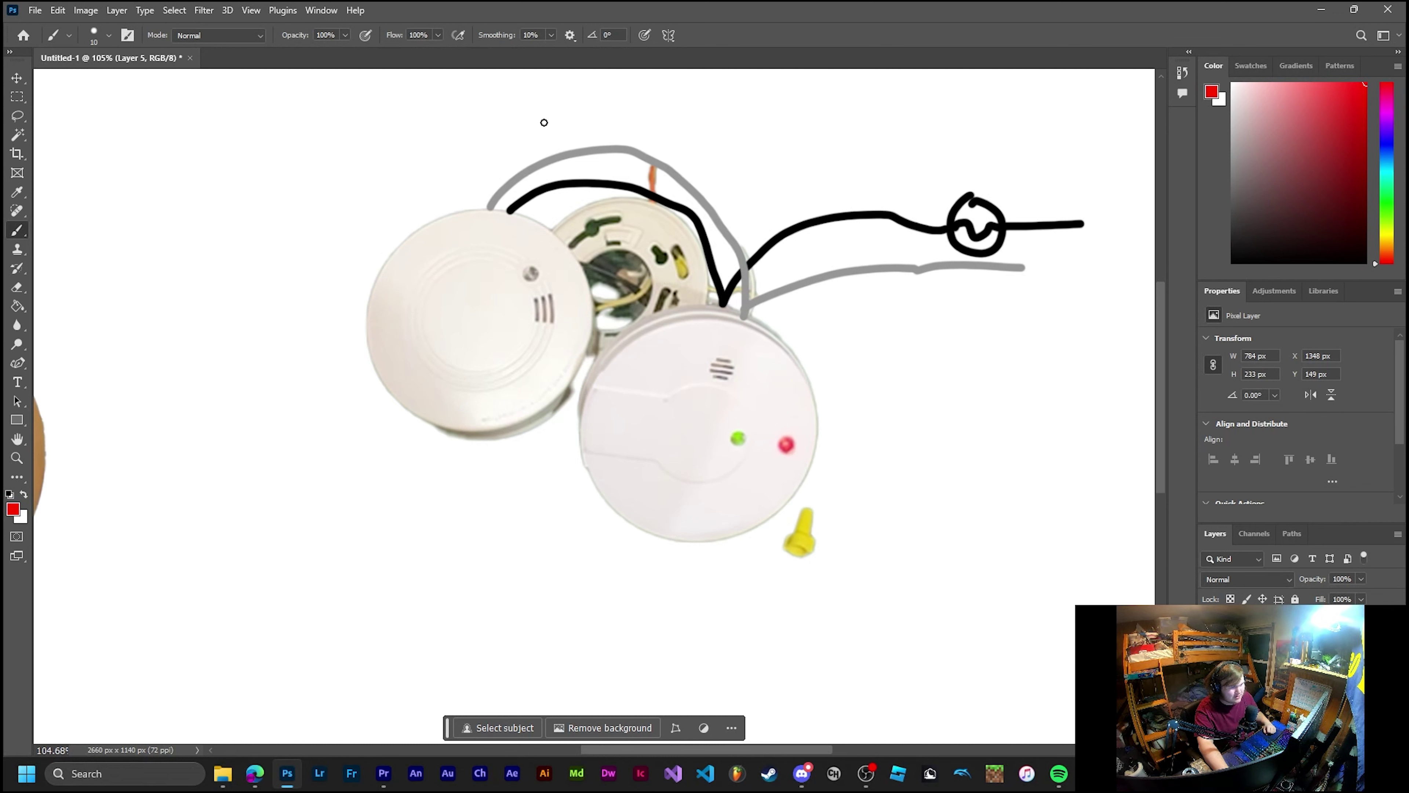
mouse_move(469, 210)
left_mouse_down()
mouse_move(482, 179)
mouse_move(588, 140)
mouse_move(675, 153)
mouse_move(744, 227)
mouse_move(766, 323)
left_mouse_up()
scroll(200, 275, "up", 3)
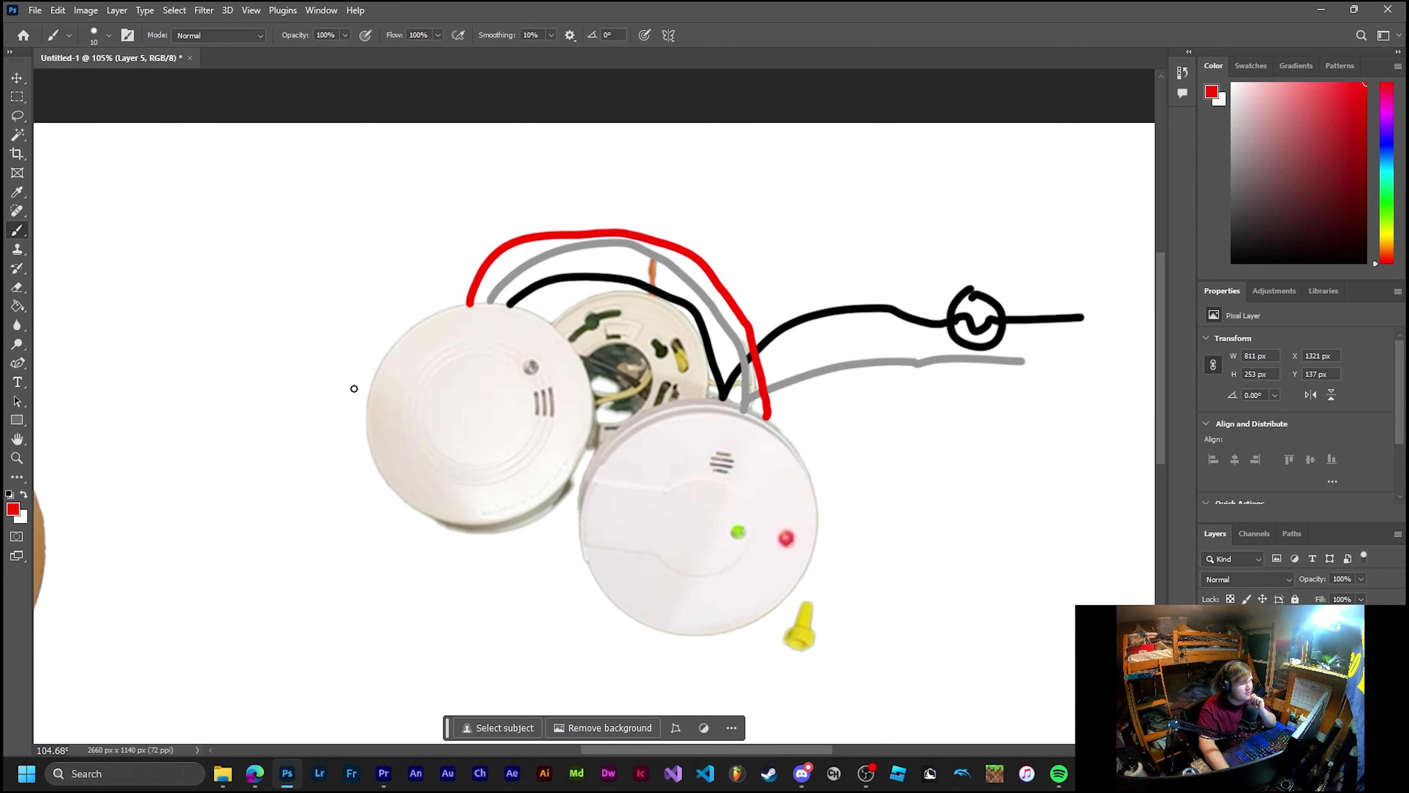
scroll(354, 389, "down", 3)
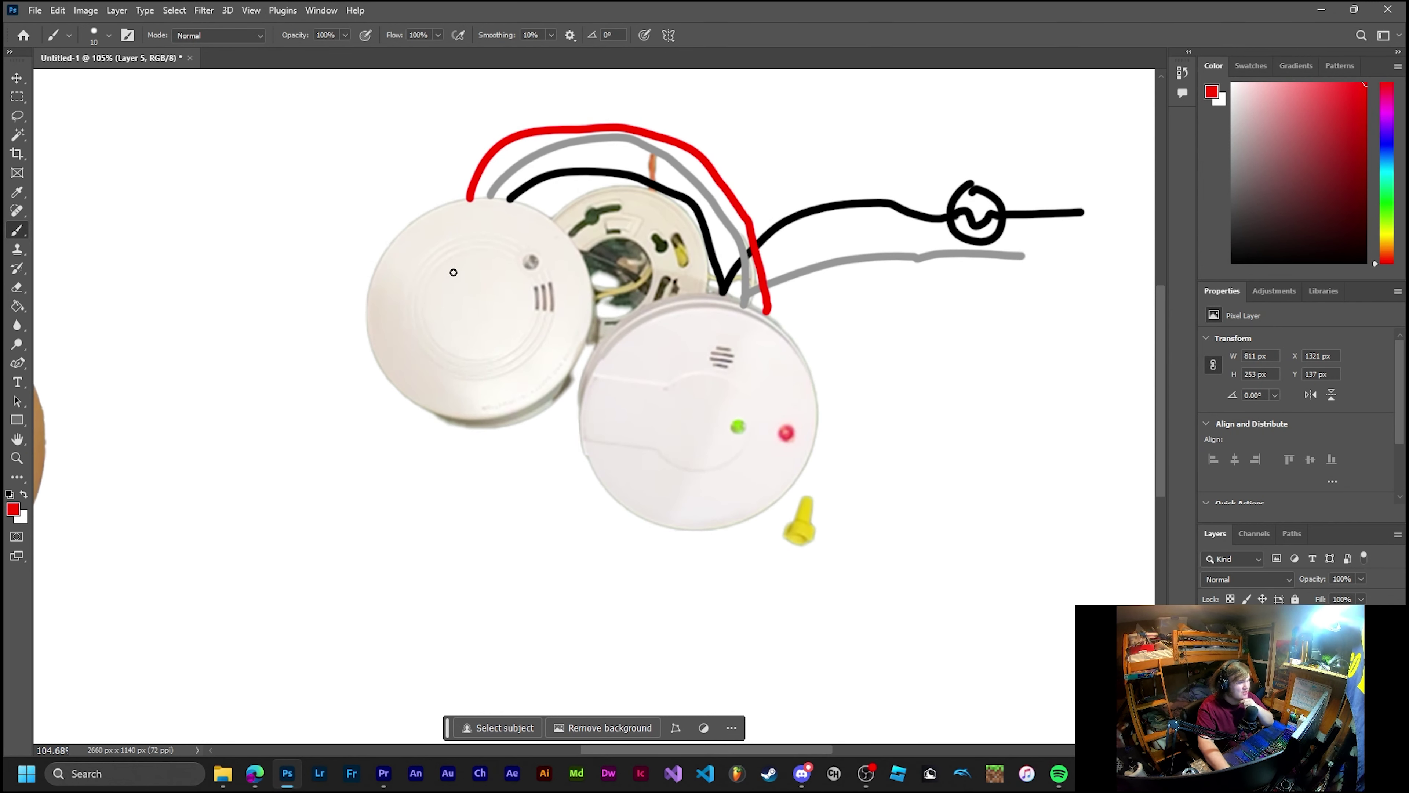
Paint a red box with a slanted lever on the left white detector, joined to the red wire, and extend the gray wire below it
mouse_move(460, 269)
left_mouse_down()
mouse_move(463, 315)
mouse_move(517, 272)
mouse_move(467, 258)
mouse_move(520, 230)
left_mouse_up()
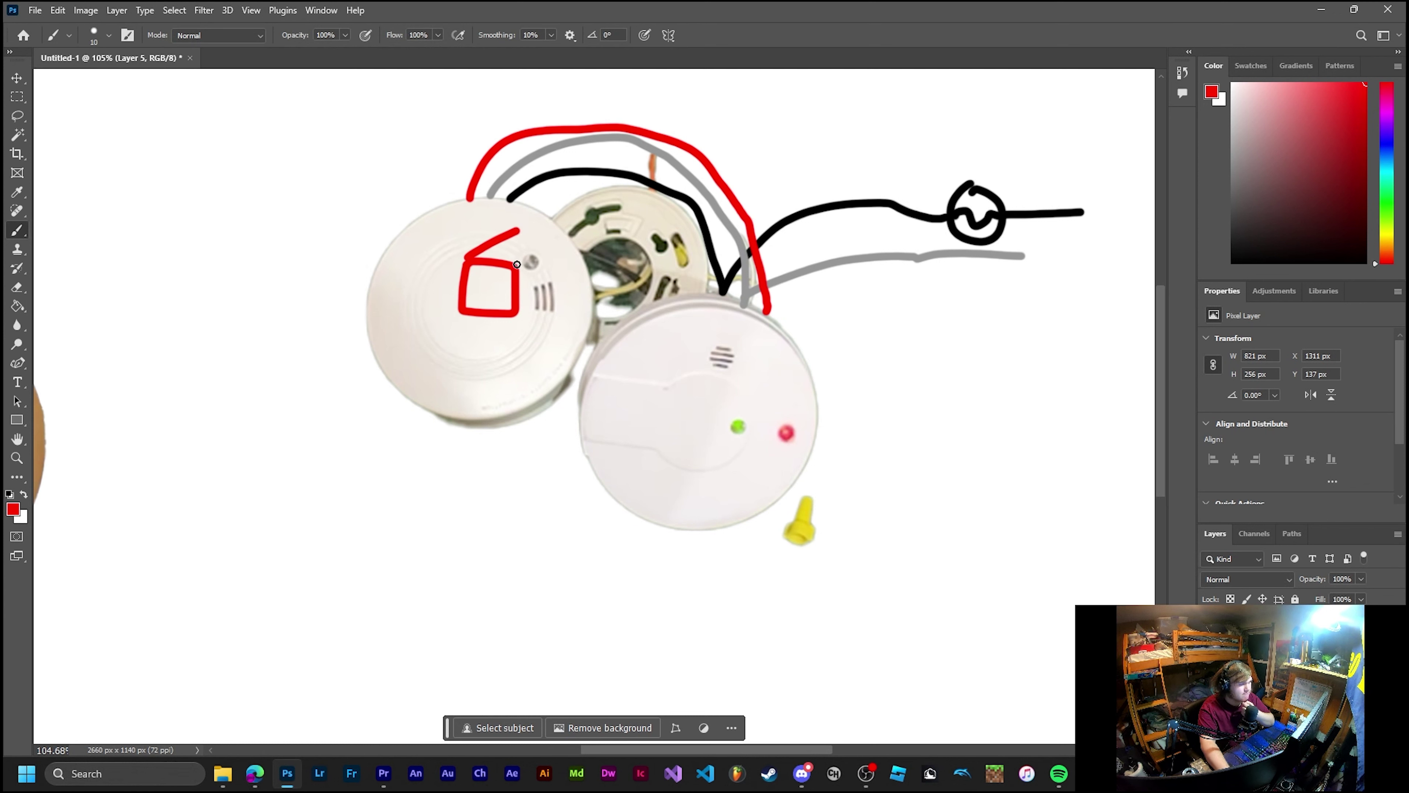
mouse_move(517, 265)
left_mouse_down()
mouse_move(539, 223)
mouse_move(467, 195)
left_mouse_up()
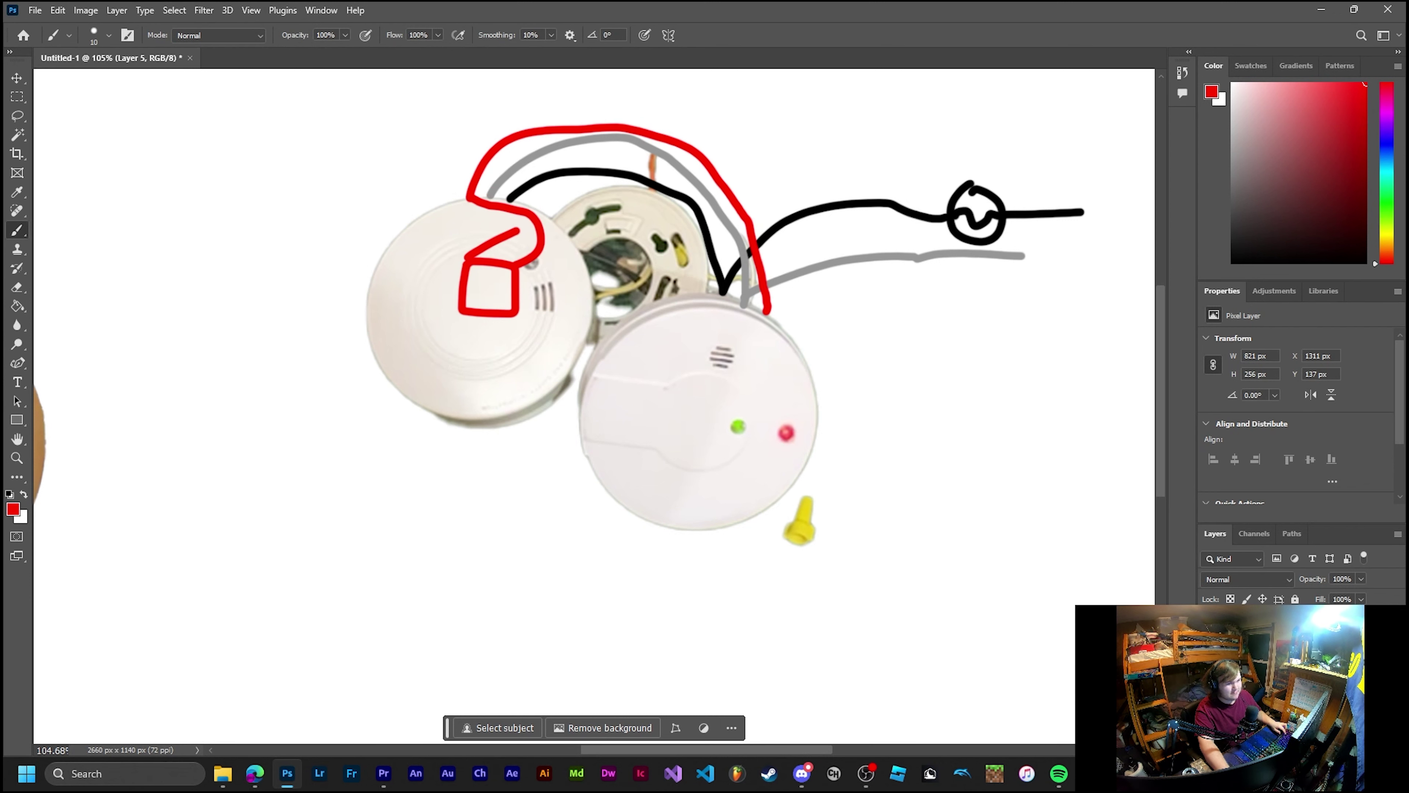
left_click(1232, 156)
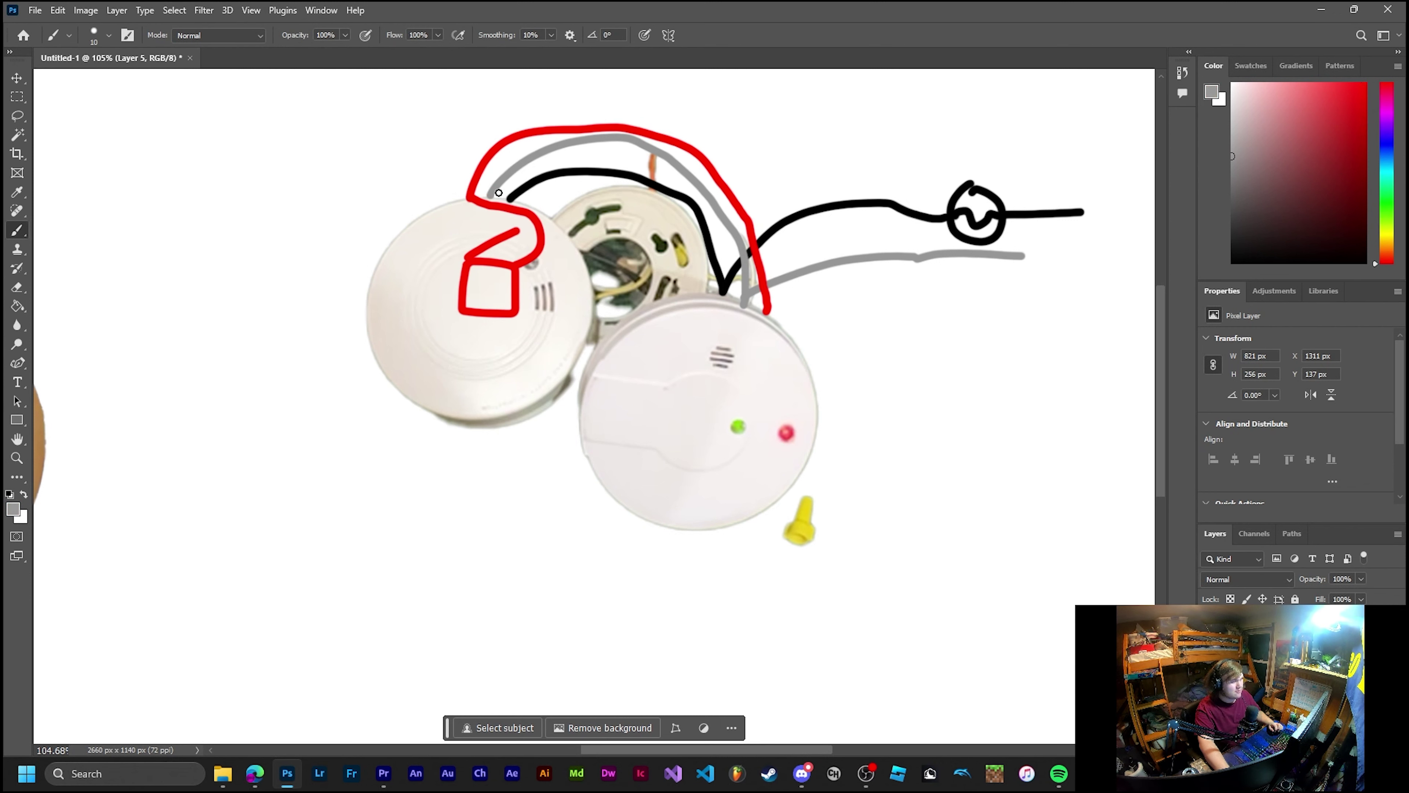
mouse_move(497, 193)
left_mouse_down()
mouse_move(519, 197)
mouse_move(561, 255)
mouse_move(521, 315)
mouse_move(458, 327)
left_mouse_up()
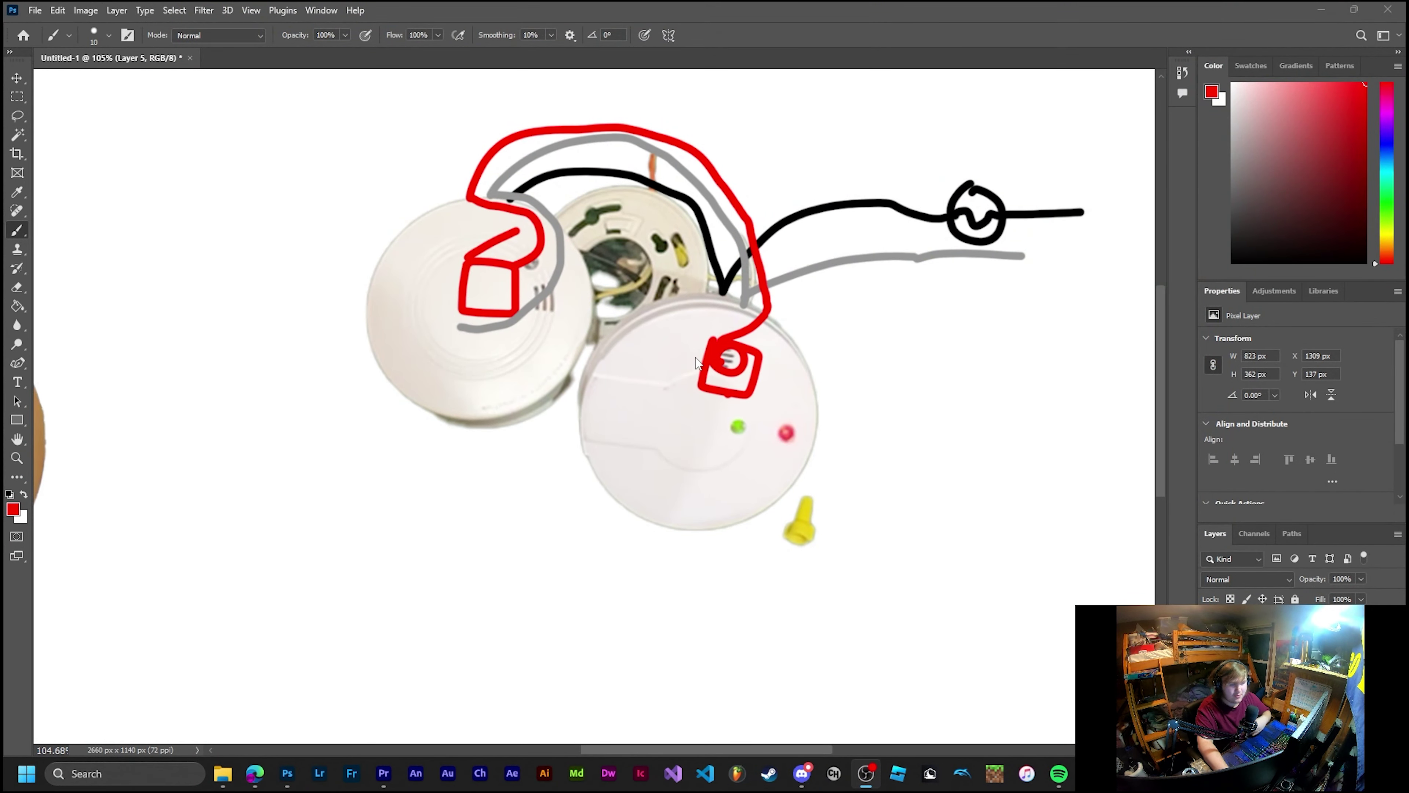
scroll(760, 367, "left", 2)
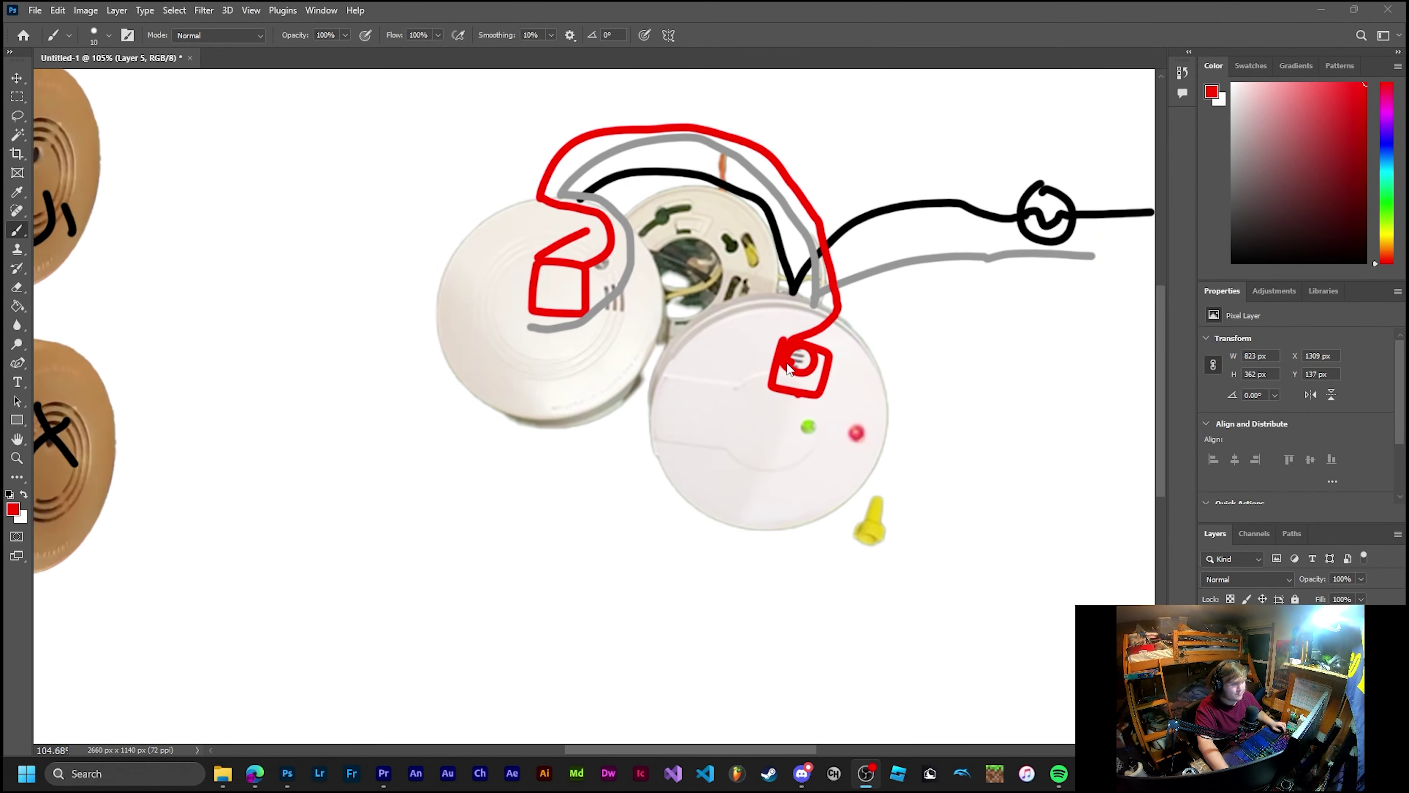
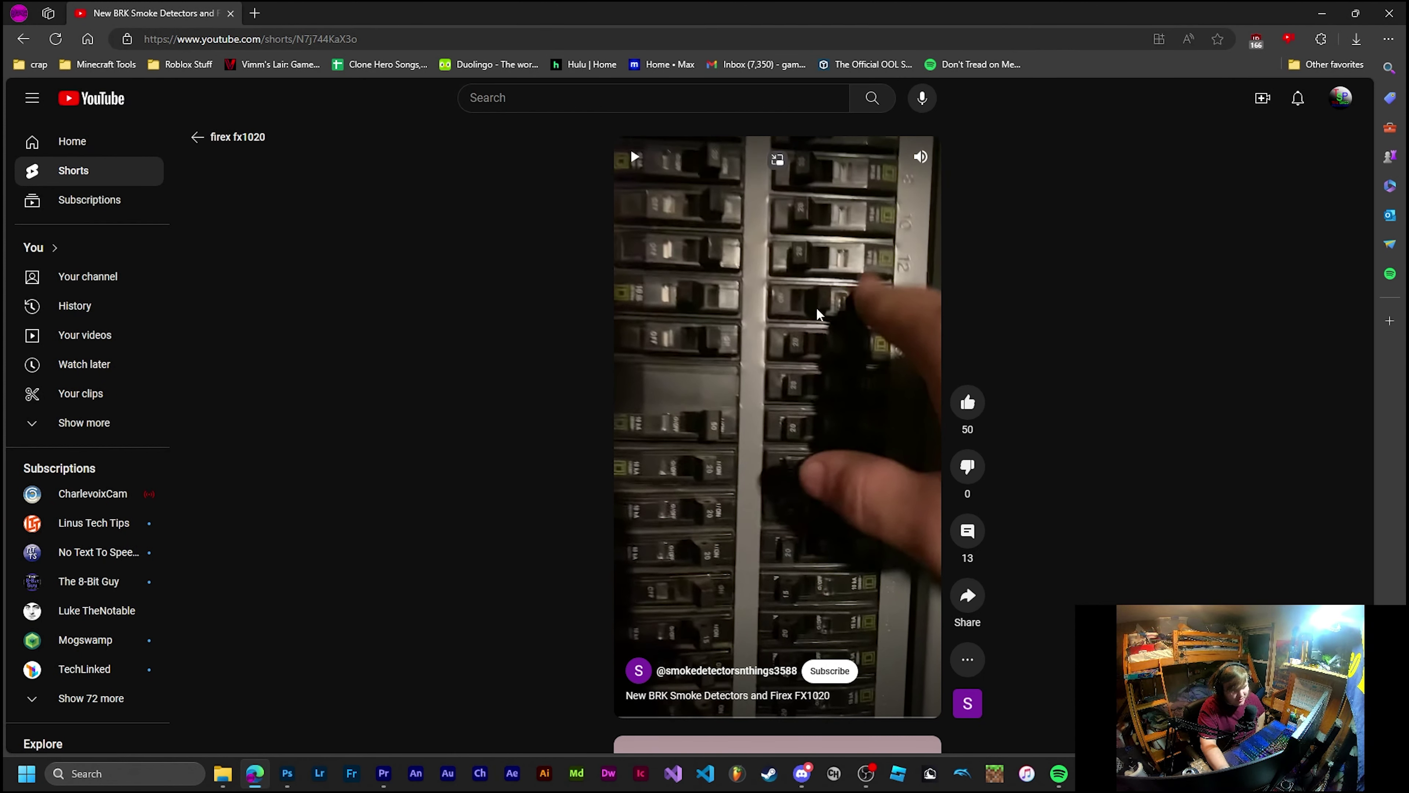
Play a moment of the smoke detector breaker-panel short, check the Premiere Pro project, and return to the Photoshop drawing
left_click(799, 348)
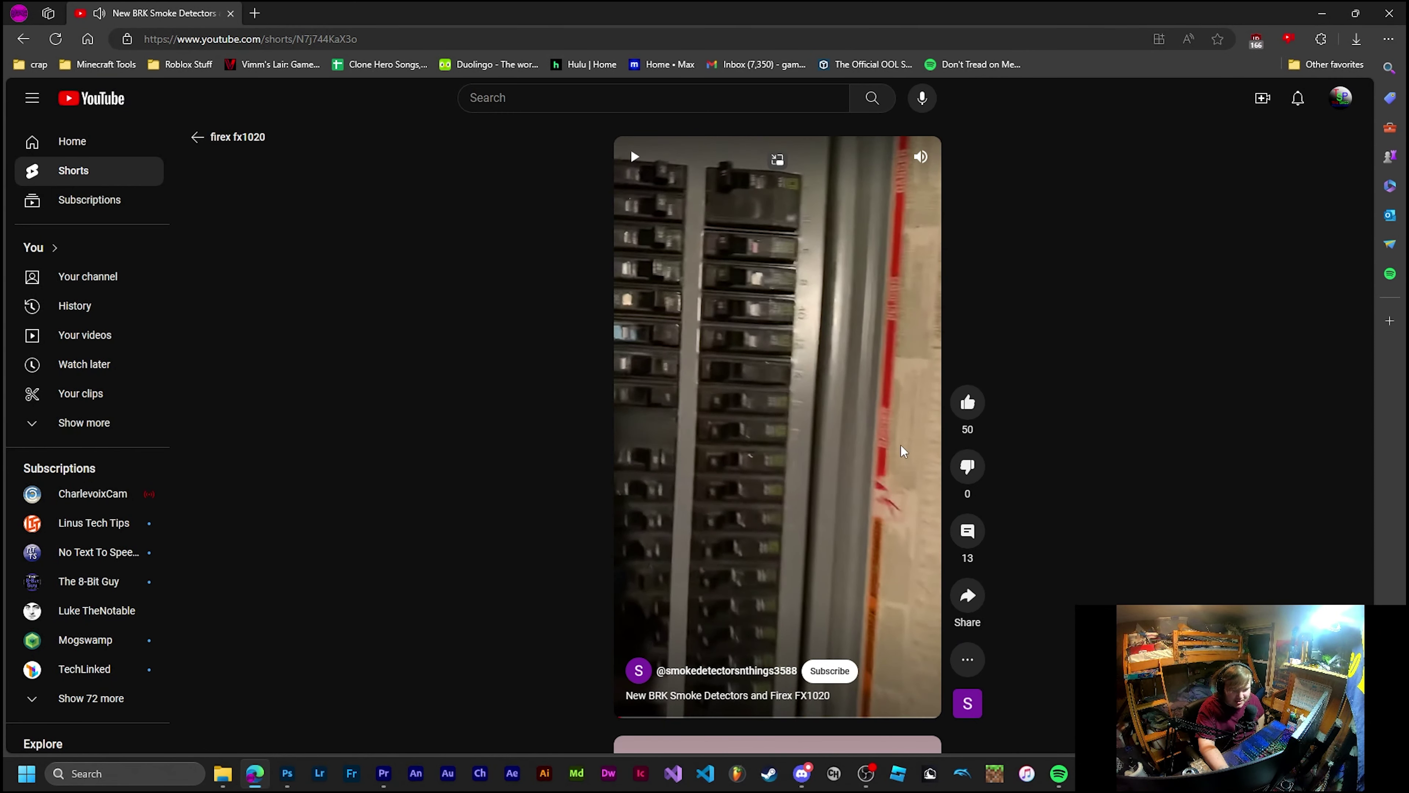
left_click(383, 773)
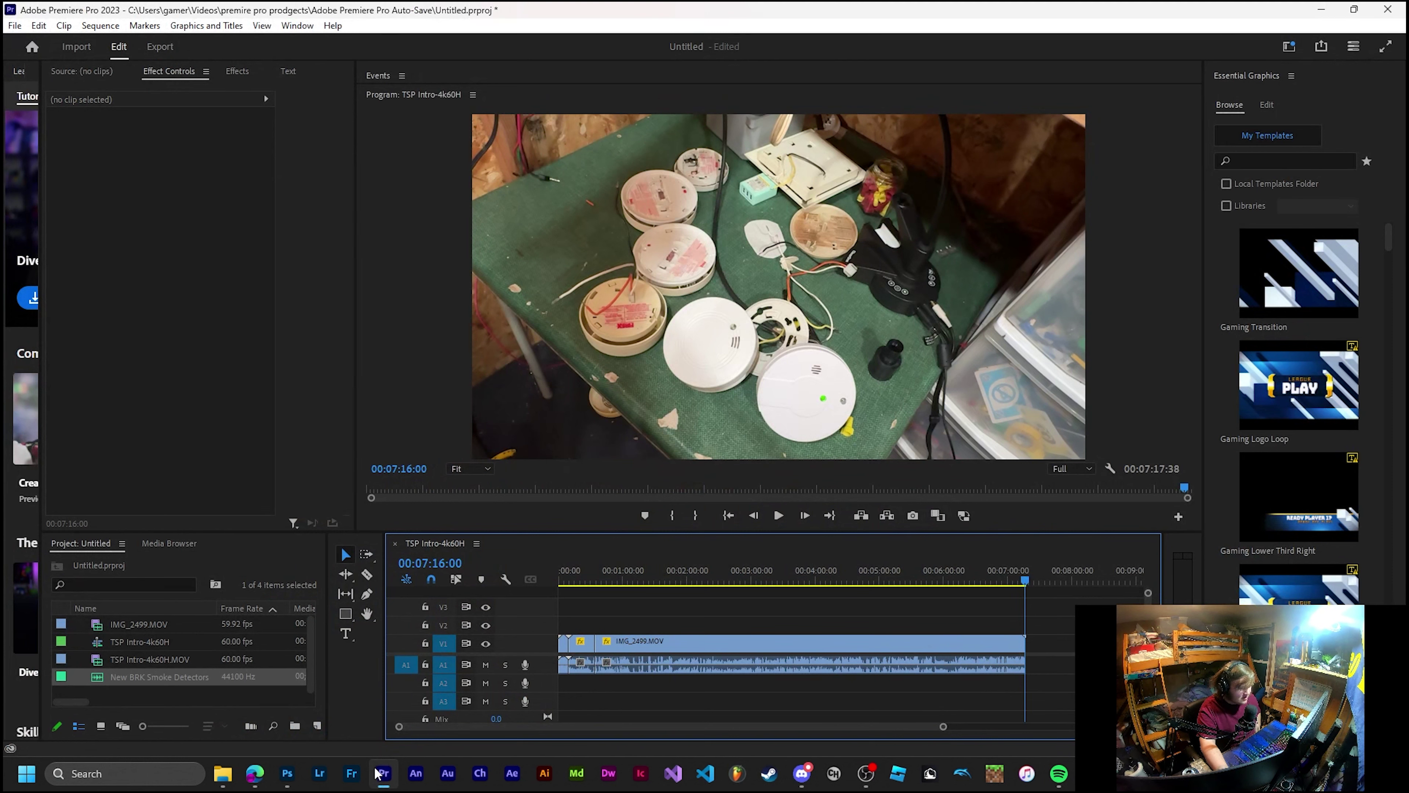
left_click(287, 782)
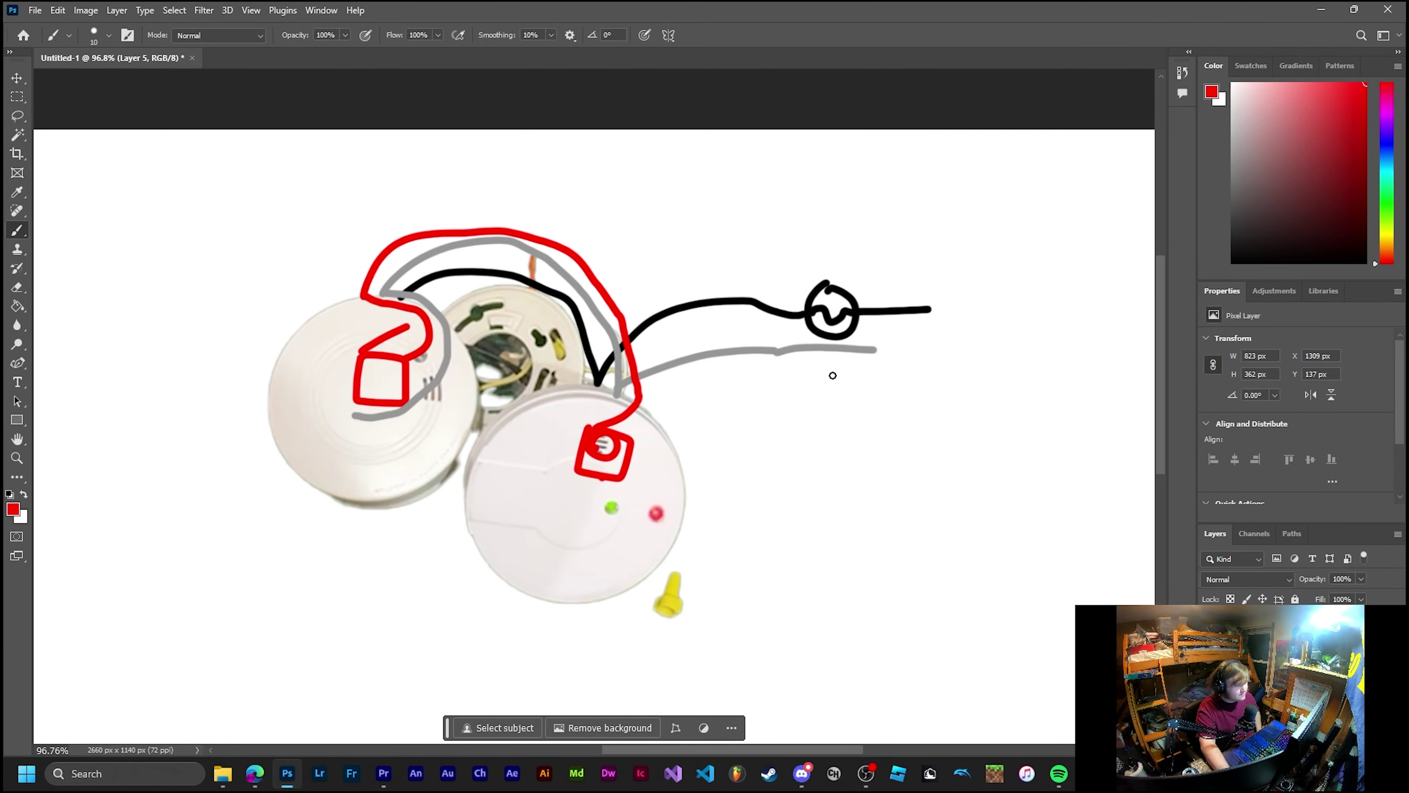
Create a new blank document of 2660 x 1140 px at 72 ppi with a white background
scroll(729, 477, "down", 8)
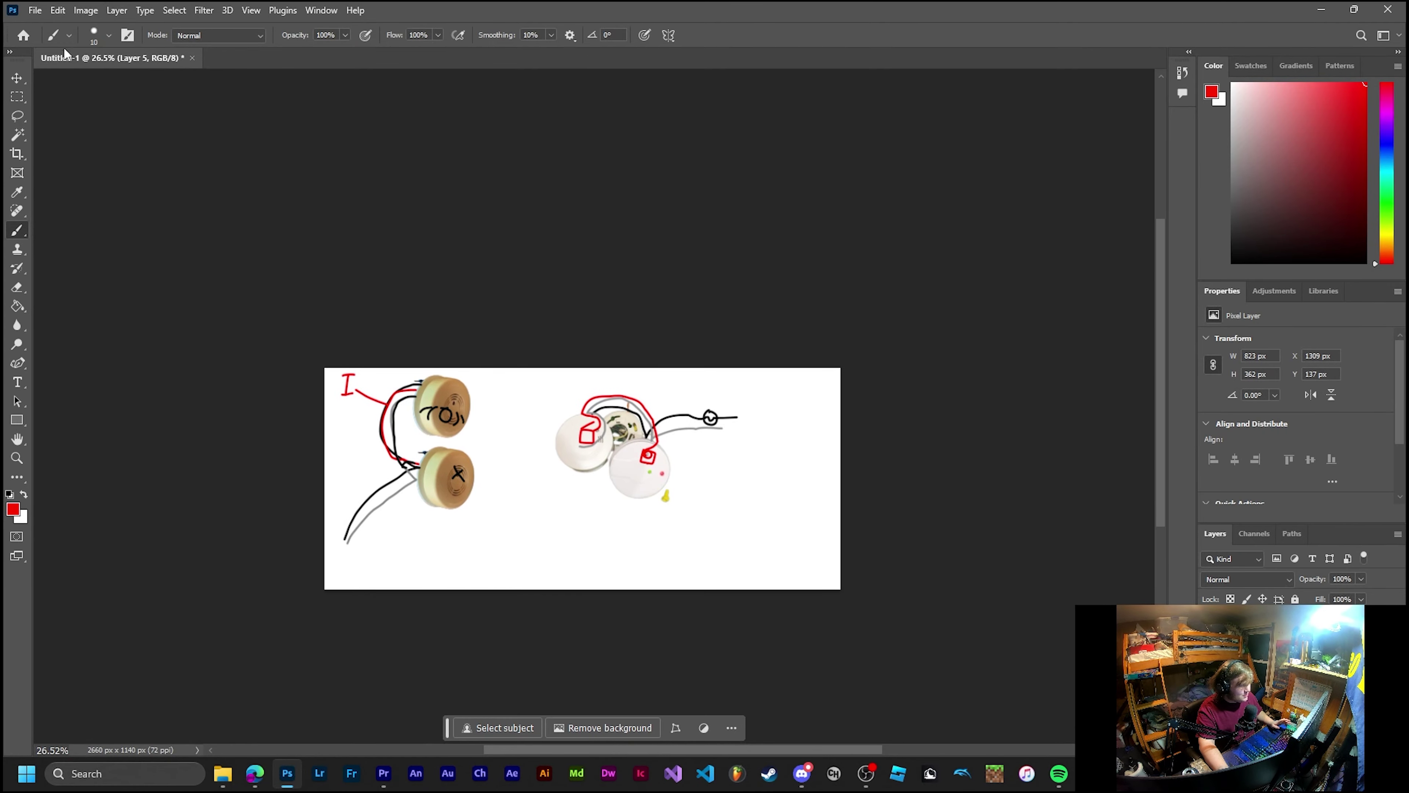
left_click(35, 10)
left_click(61, 33)
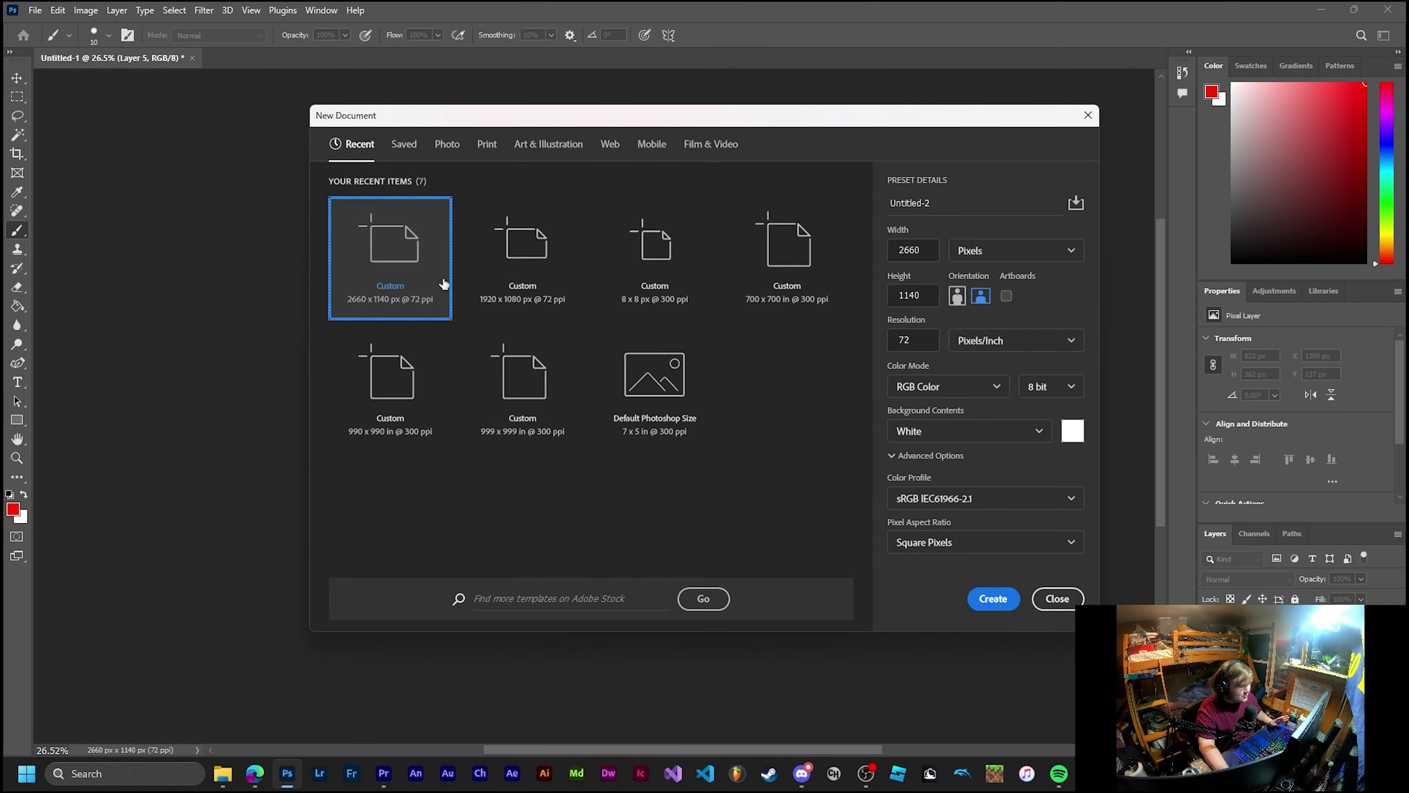
left_click(977, 605)
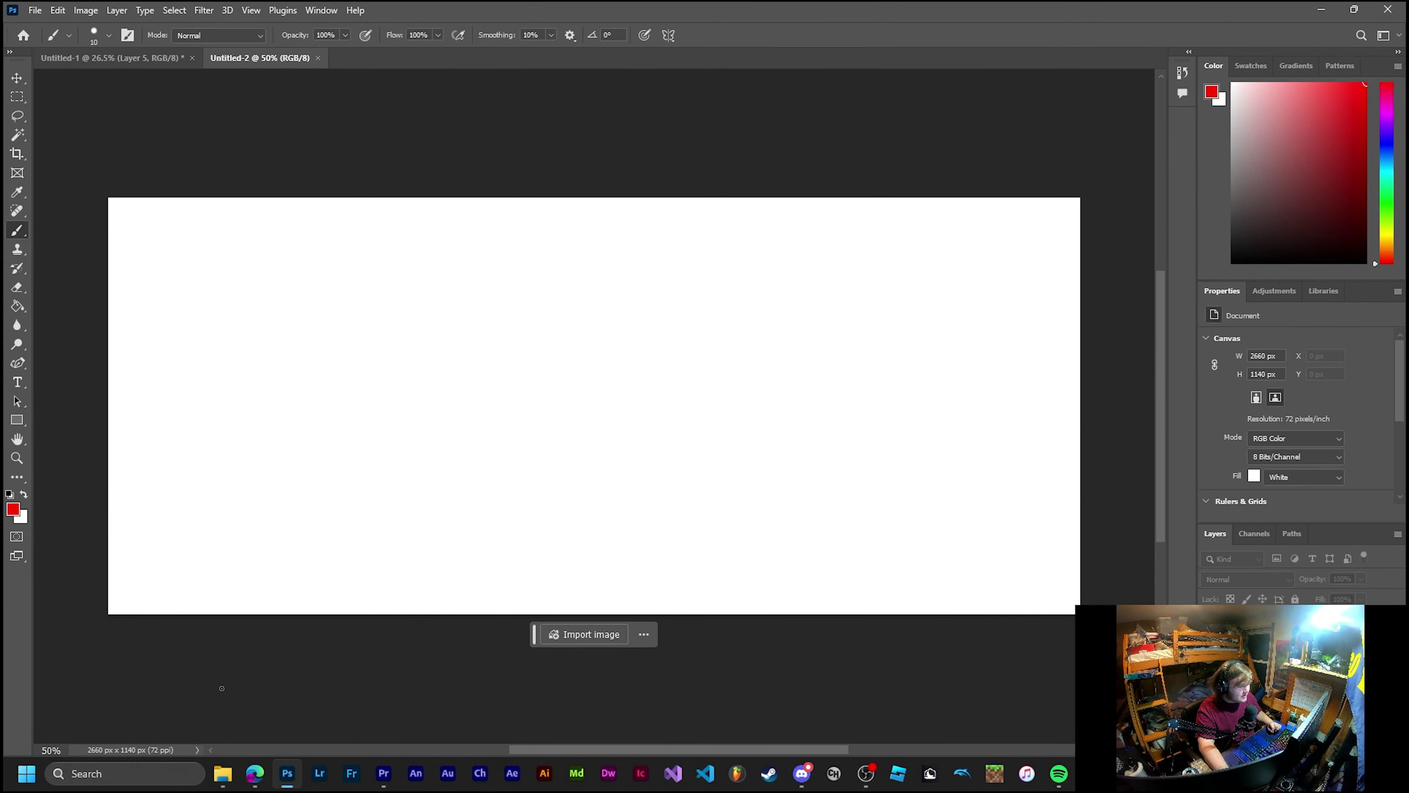
Copy the lower tan detector from Untitled-1 into the Untitled-2 document and return to Untitled-1
left_click(103, 57)
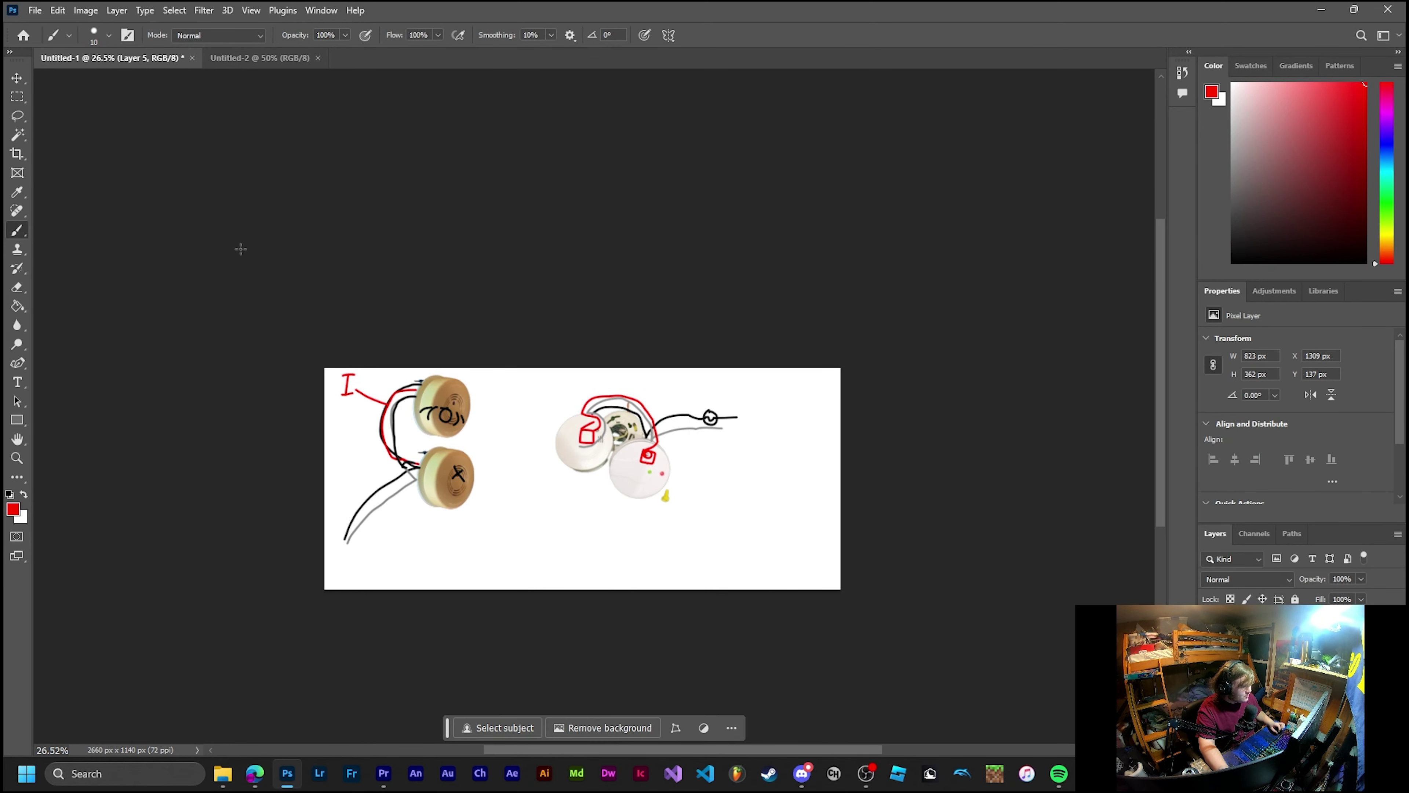
left_click(12, 84)
left_click(445, 502)
left_click_drag(258, 74, 209, 155)
left_click(118, 55)
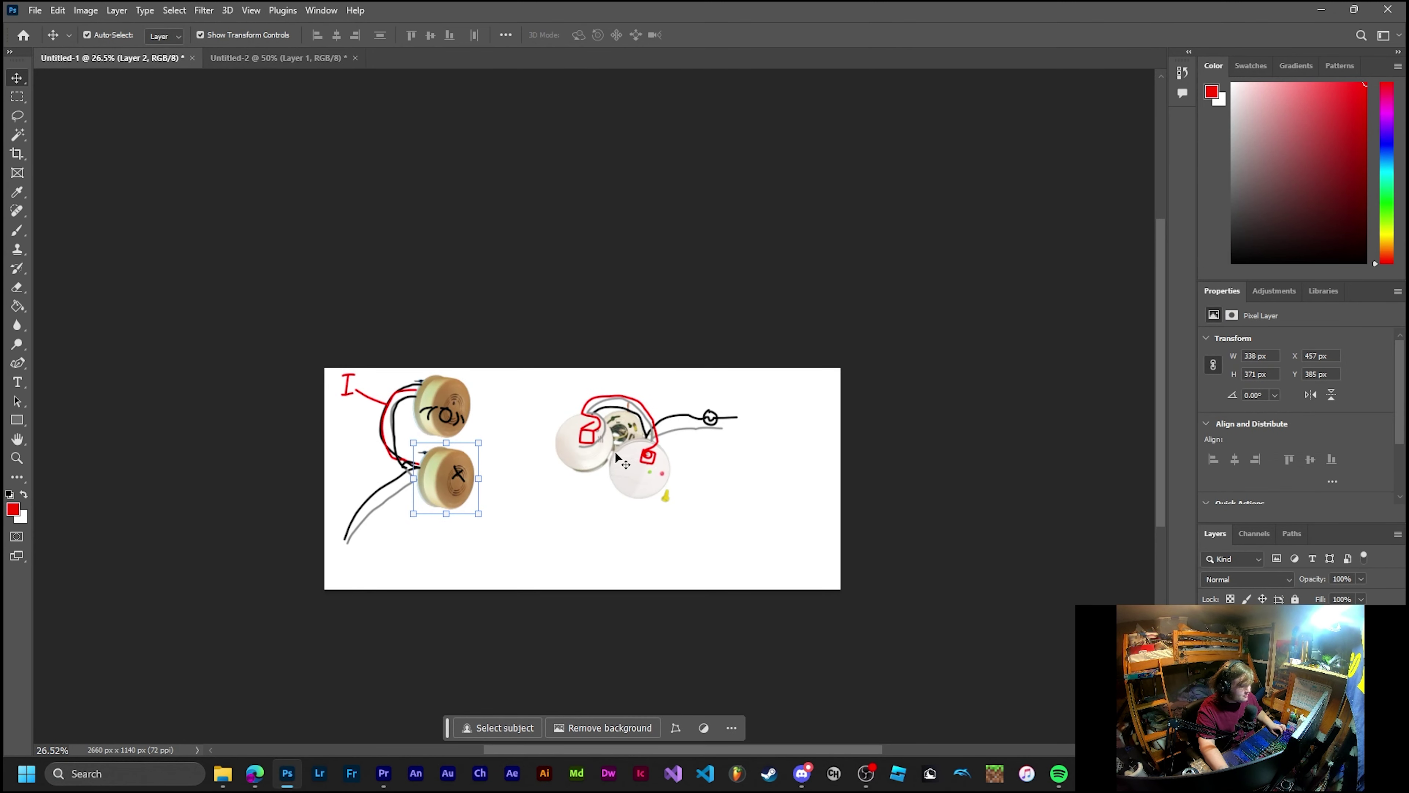
Copy the white detectors image into Untitled-2, move the tan detector to its upper right, and deselect
left_click(636, 476)
left_click_drag(627, 422, 462, 491)
left_click_drag(345, 297, 651, 364)
left_click(912, 442)
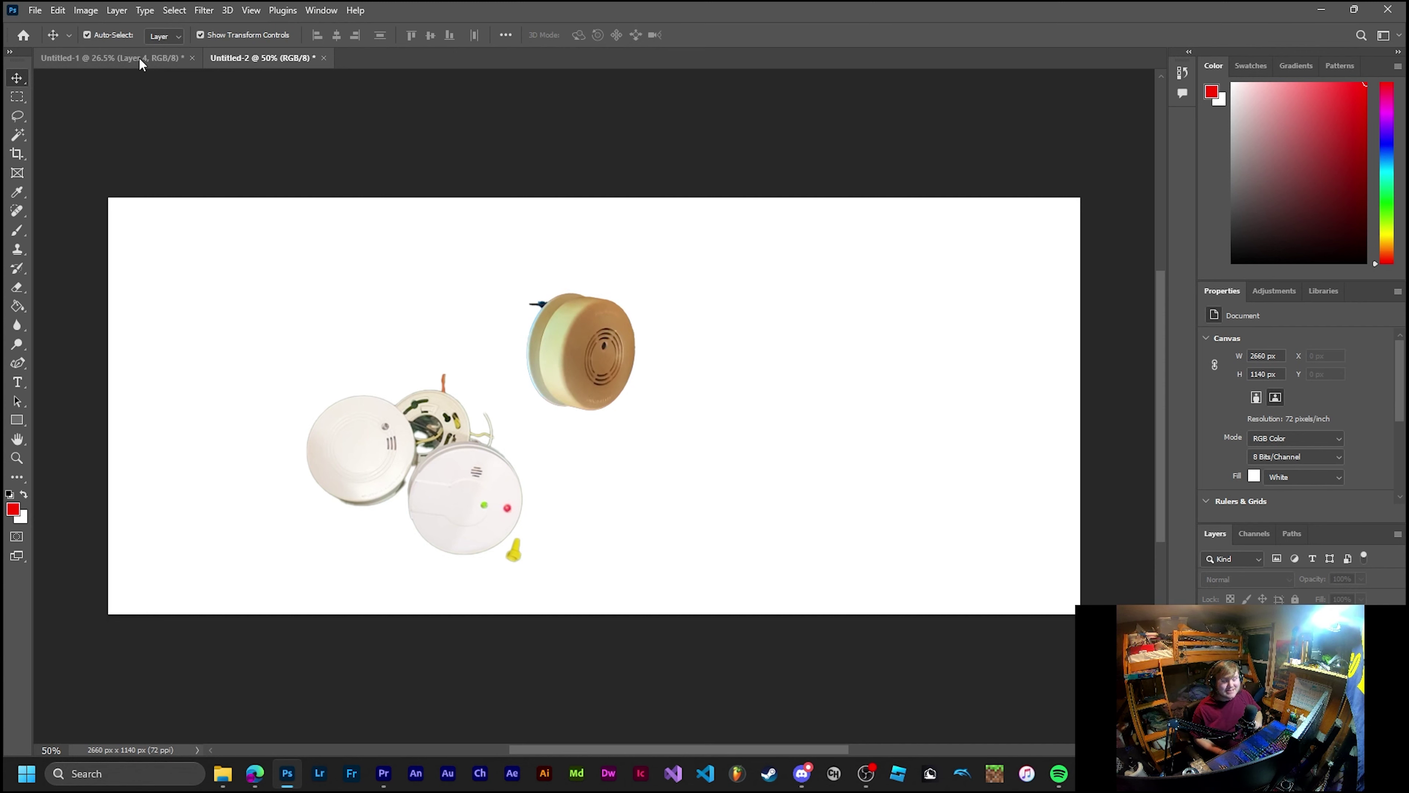
Paint a black wire from the tan detector through both white detectors and outward to the left
key("b")
key("f")
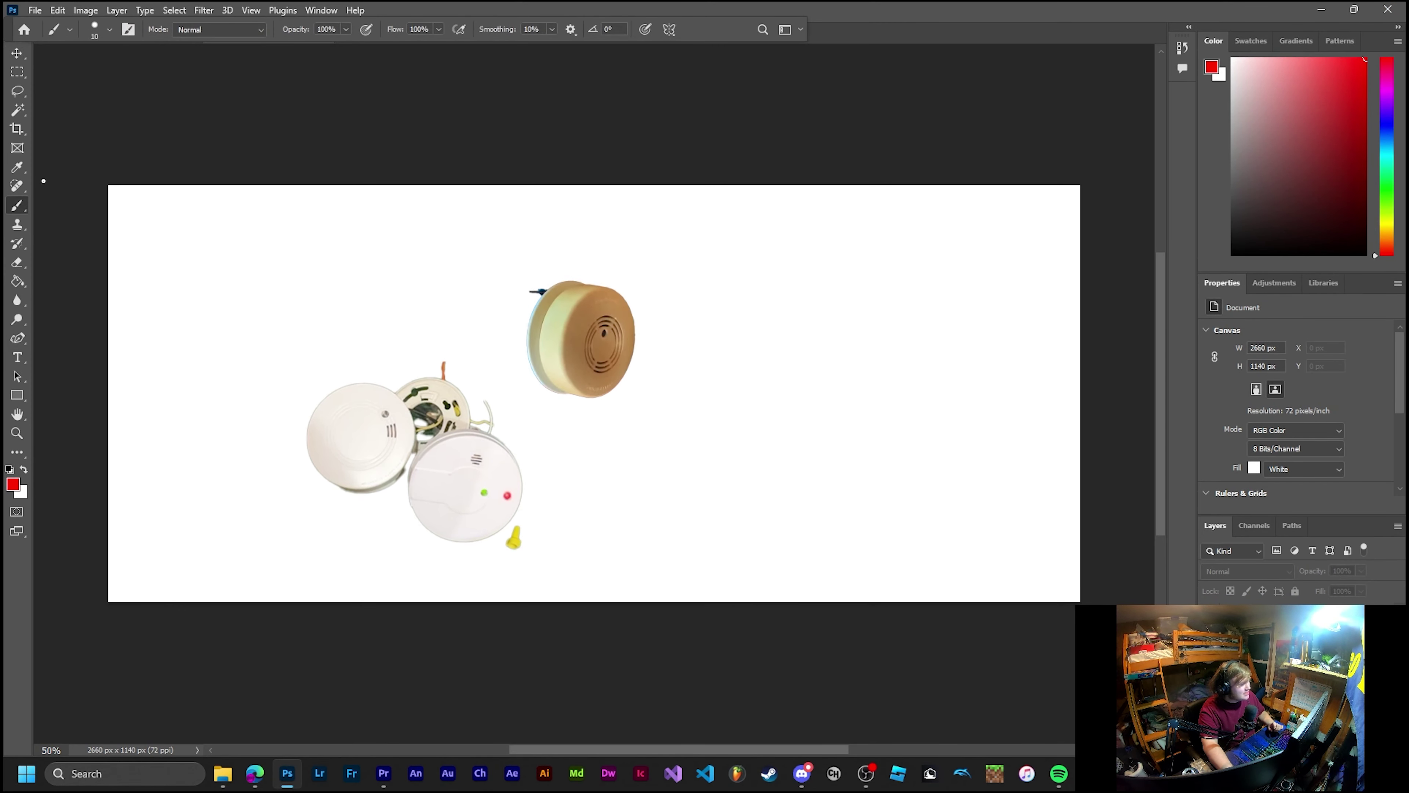
key("d")
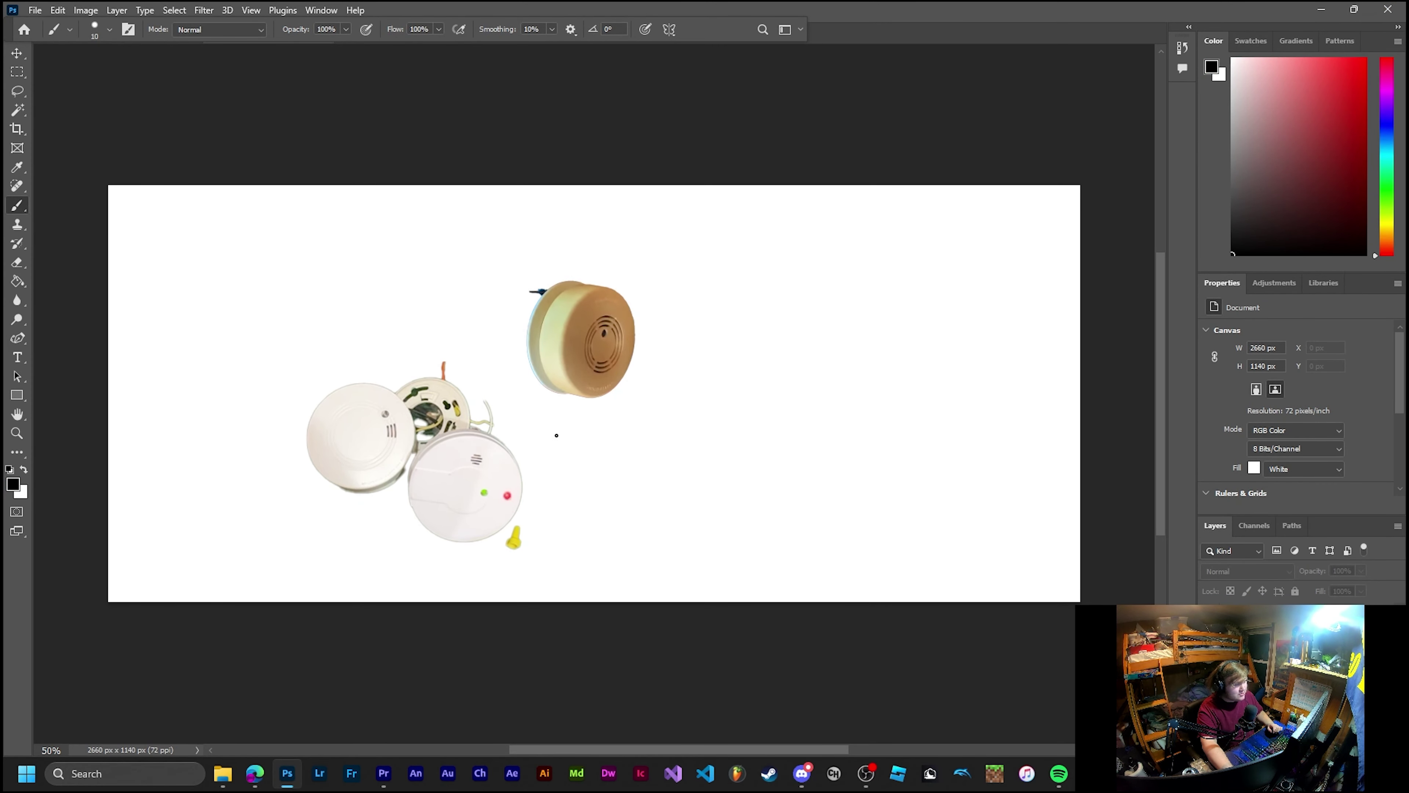
mouse_move(539, 296)
left_mouse_down()
mouse_move(516, 307)
mouse_move(492, 363)
mouse_move(486, 434)
mouse_move(459, 390)
mouse_move(339, 322)
mouse_move(242, 321)
left_mouse_up()
left_click_drag(399, 397, 464, 395)
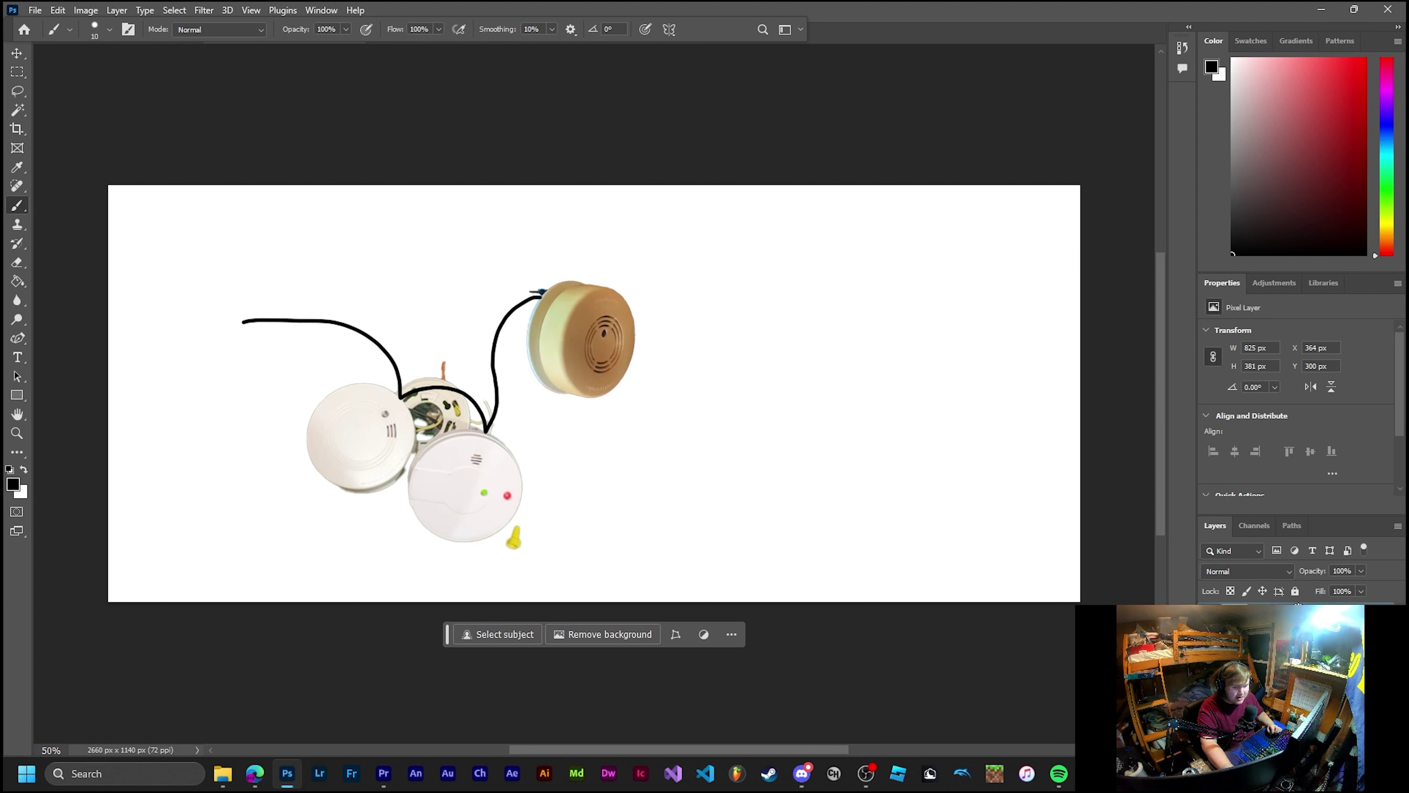
Paint a red wire linking all three detectors, and a gray wire linking them and running outward below the black wire
left_click_drag(1322, 147, 1364, 58)
mouse_move(538, 303)
left_mouse_down()
mouse_move(508, 347)
mouse_move(492, 434)
mouse_move(489, 415)
mouse_move(420, 382)
mouse_move(394, 392)
left_mouse_up()
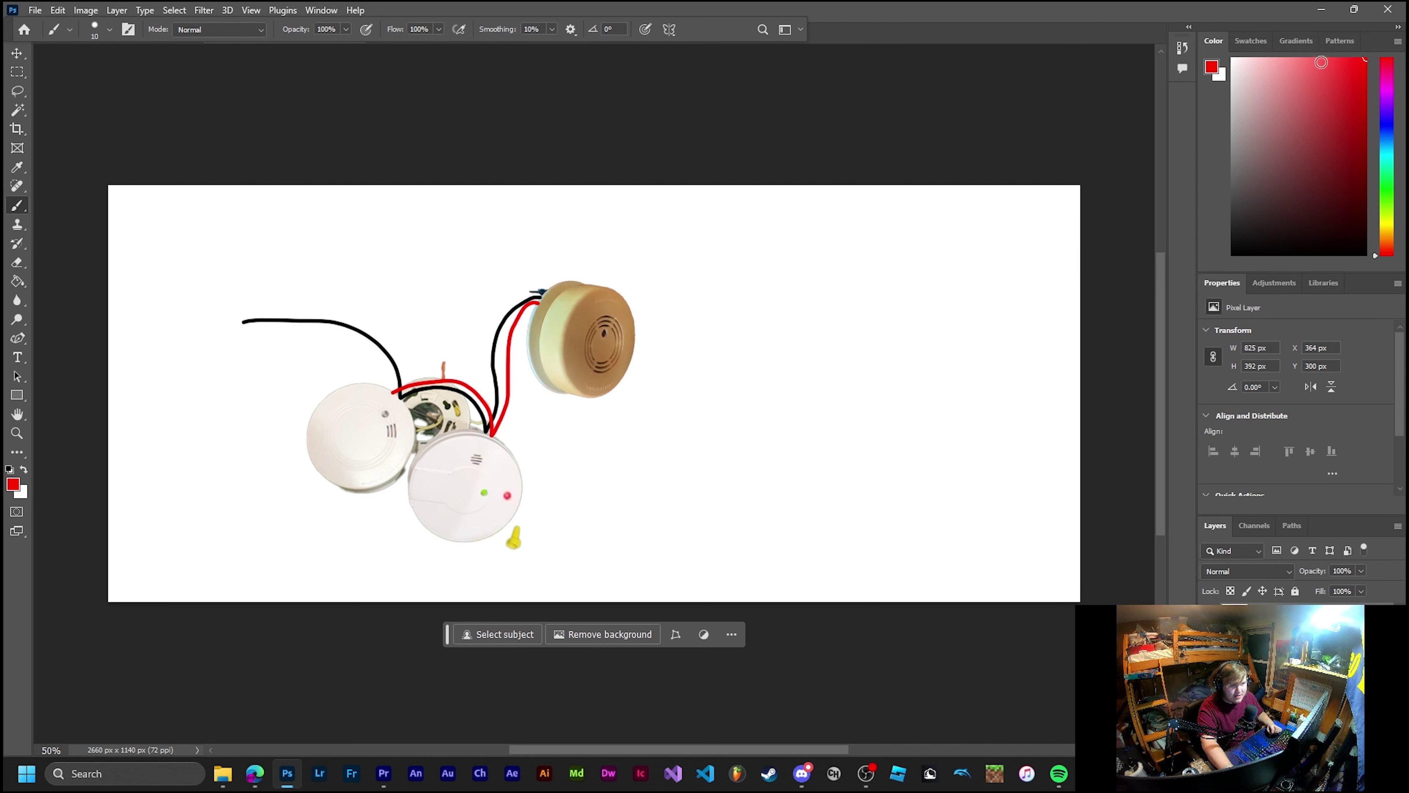
left_click(1232, 128)
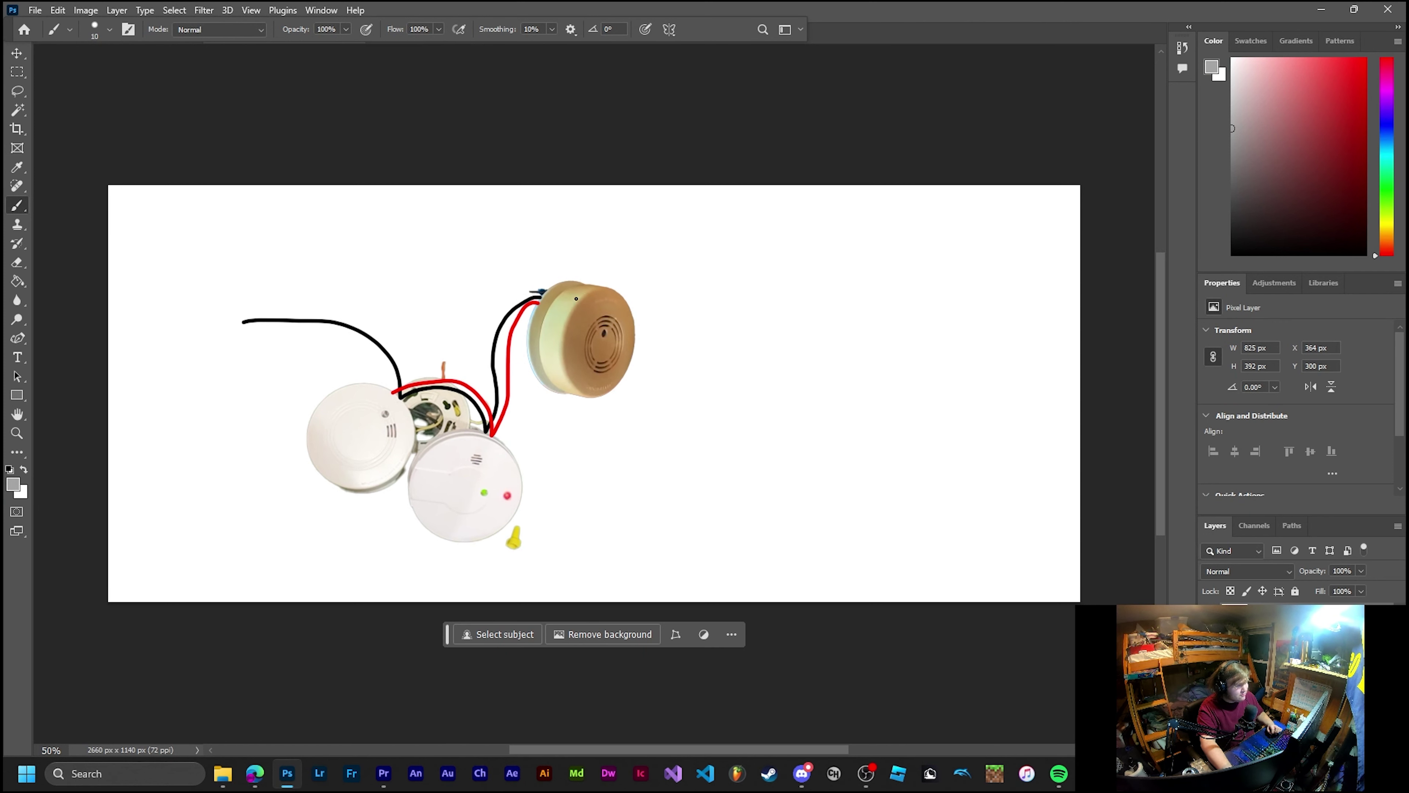
mouse_move(533, 312)
left_mouse_down()
mouse_move(501, 442)
mouse_move(432, 372)
mouse_move(385, 389)
mouse_move(281, 344)
mouse_move(238, 347)
left_mouse_up()
scroll(220, 397, "left", 2)
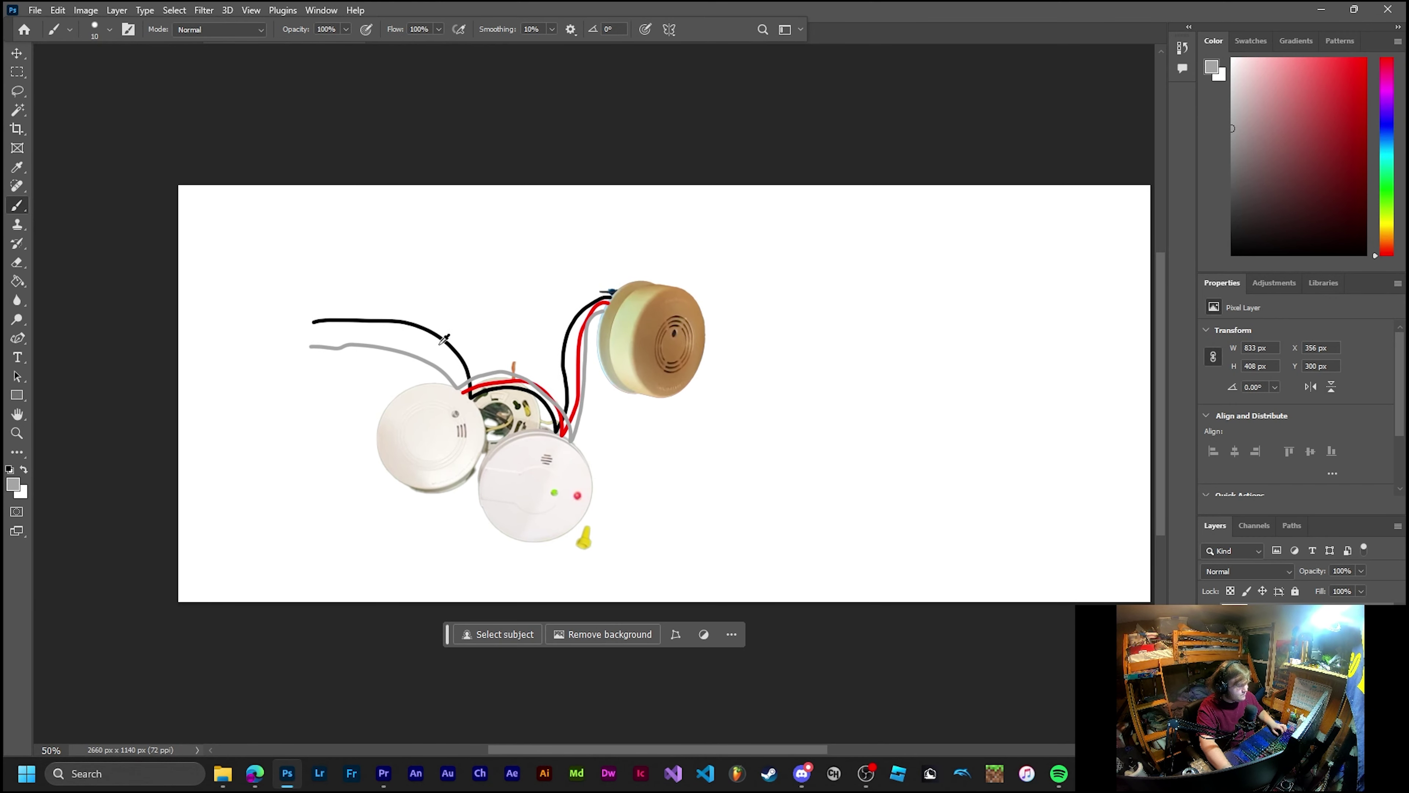
Circle the black supply wire in red near its outer end
scroll(472, 339, "up", 5)
scroll(541, 342, "up", 1)
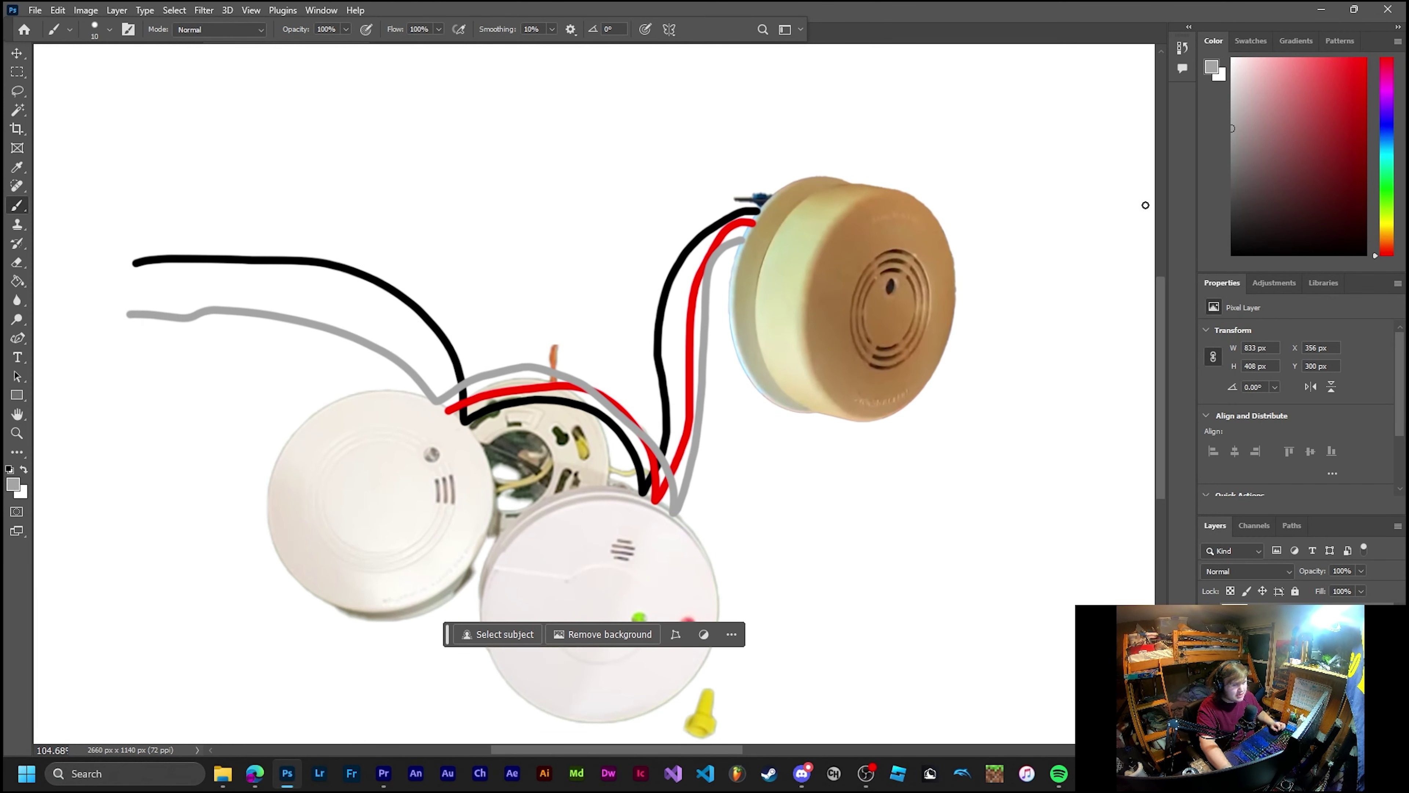
left_click(1296, 173)
left_click(1364, 57)
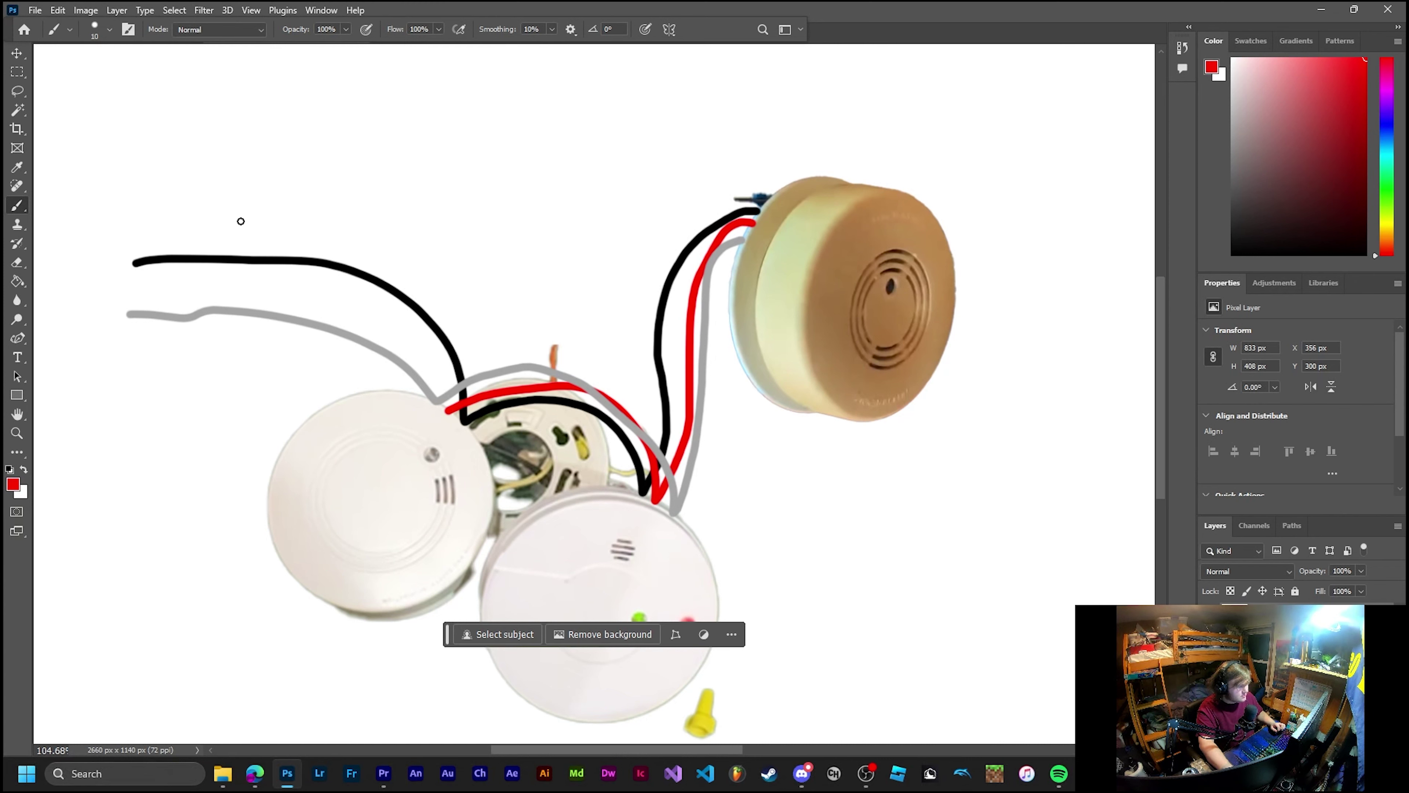
mouse_move(216, 276)
left_mouse_down()
mouse_move(264, 252)
mouse_move(246, 280)
left_mouse_up()
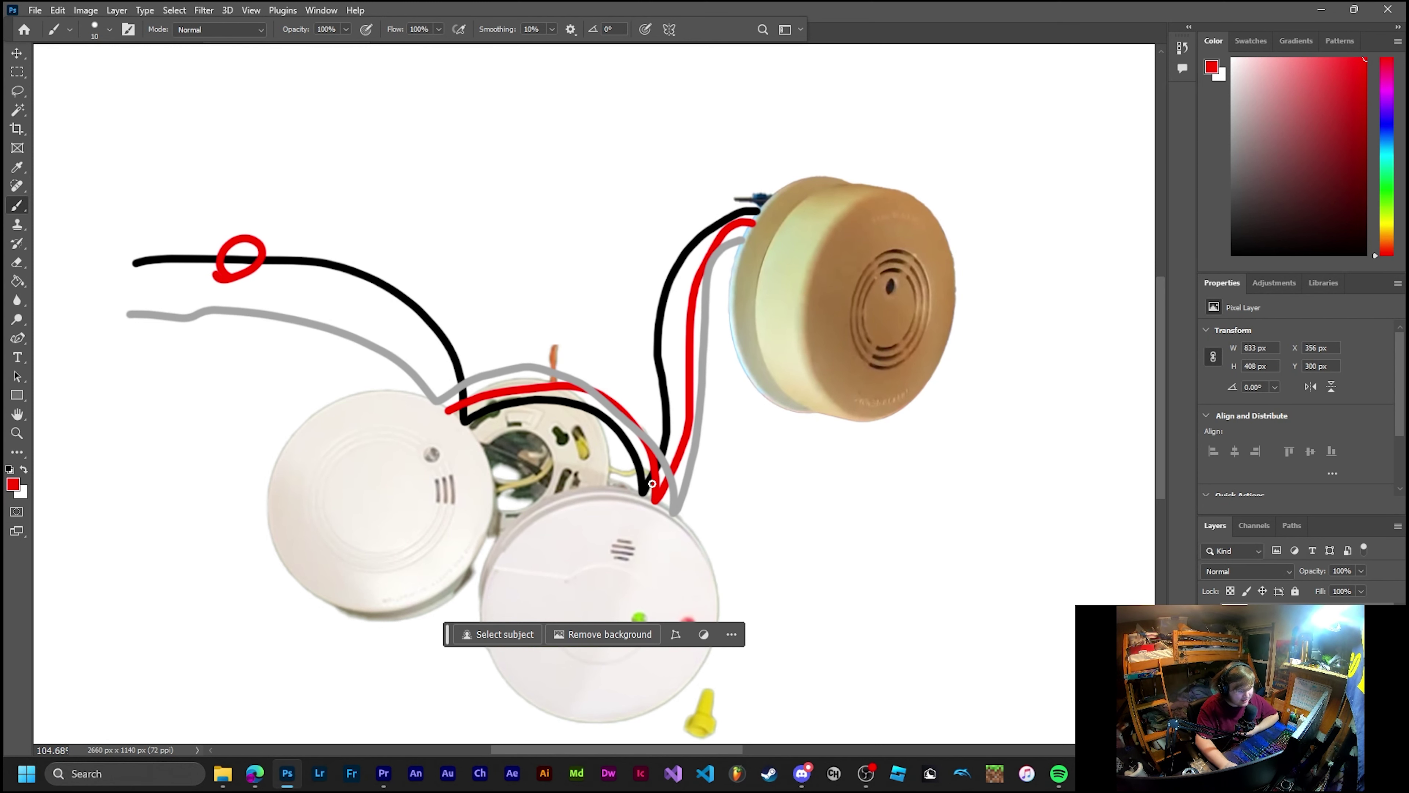
scroll(633, 503, "down", 1)
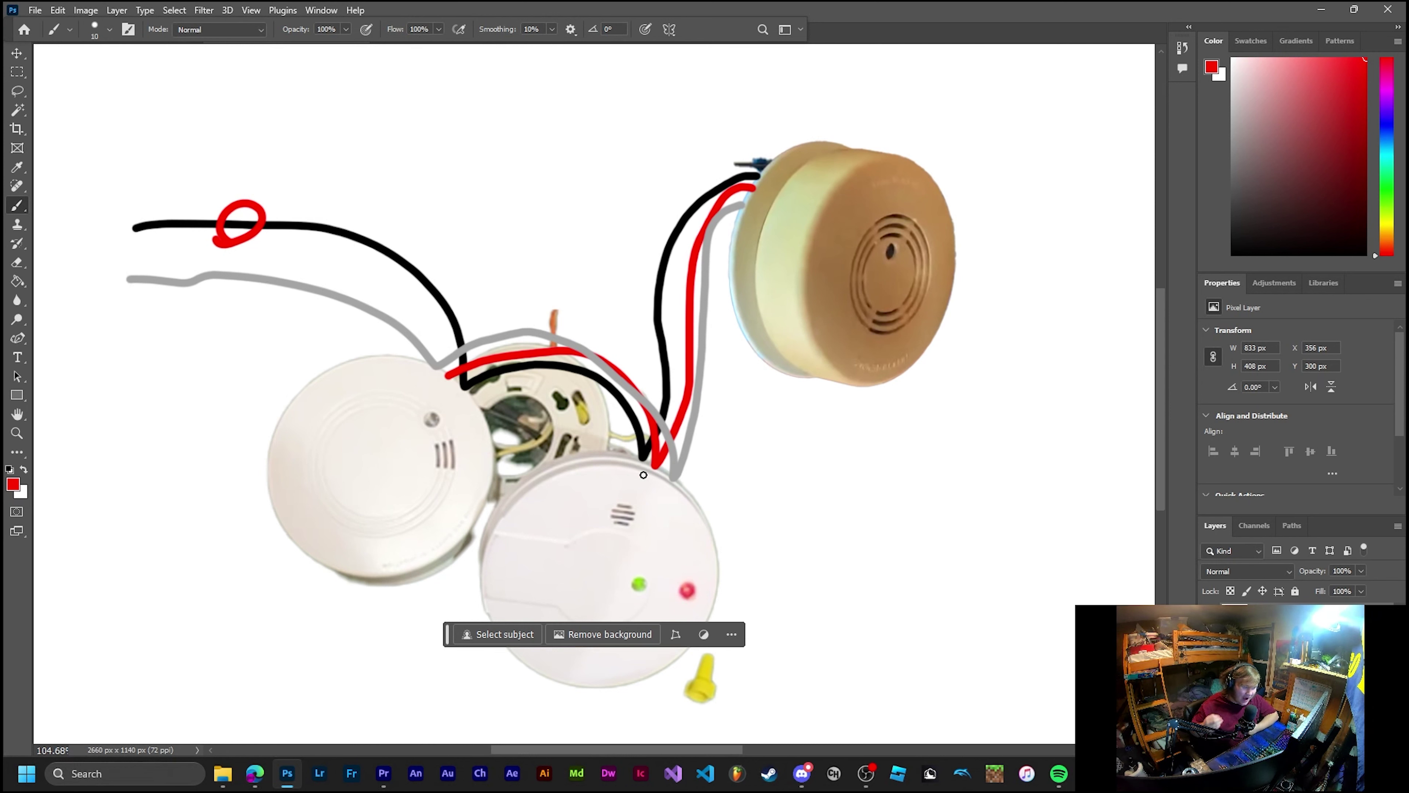